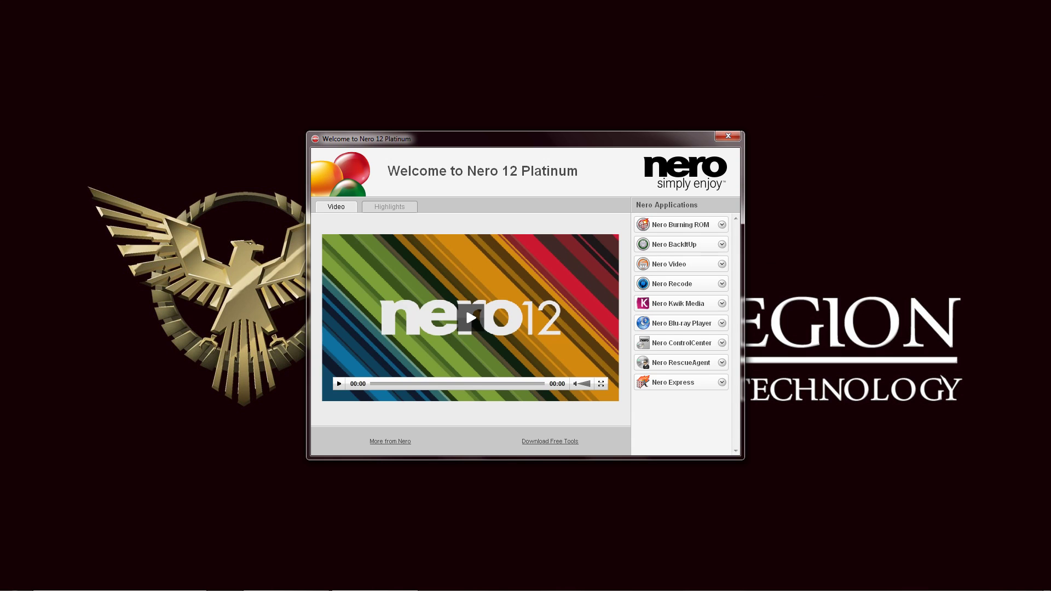
Expand the Nero Express entry in the Nero Applications list to reveal its description and Start option
{"action": "left_click", "coordinate": [712, 383]}
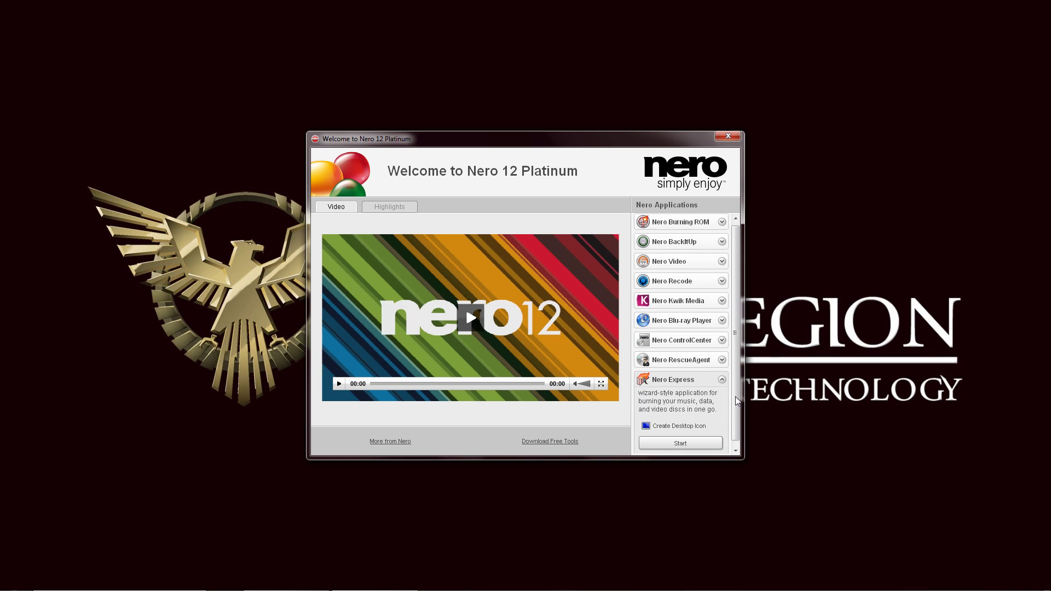
Launch Nero Express and browse the Music, Videos and Image, Project, Copy categories before returning to Data
{"action": "left_click", "coordinate": [700, 445]}
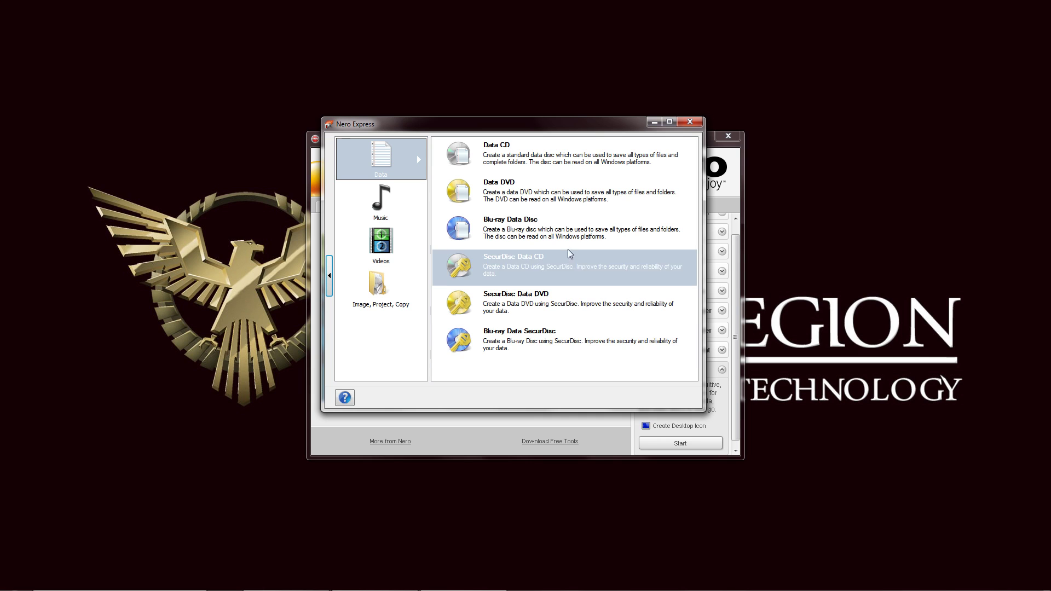
{"action": "key", "text": "Down"}
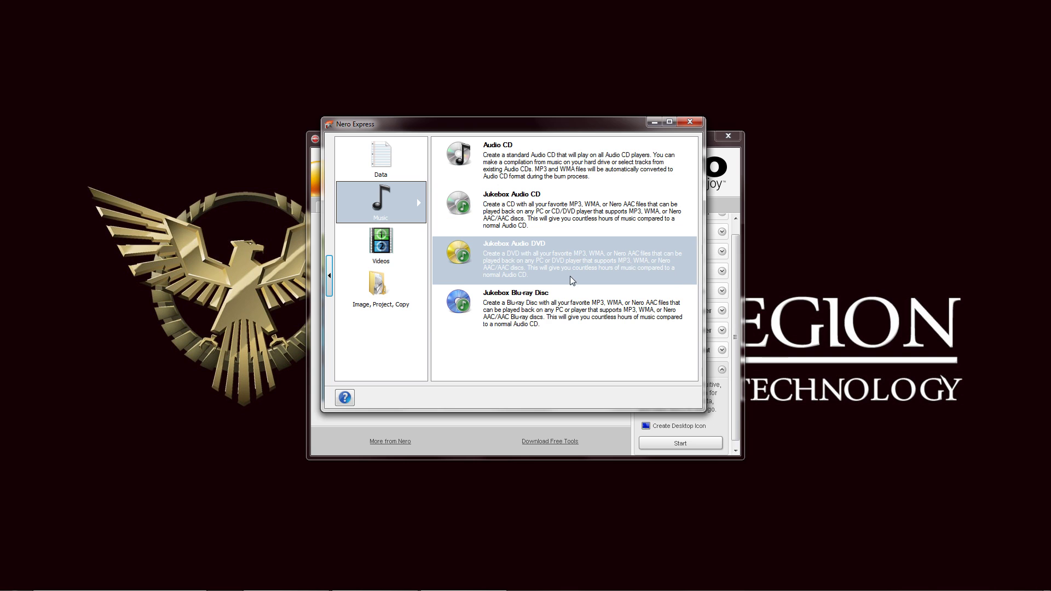
{"action": "left_click", "coordinate": [392, 251]}
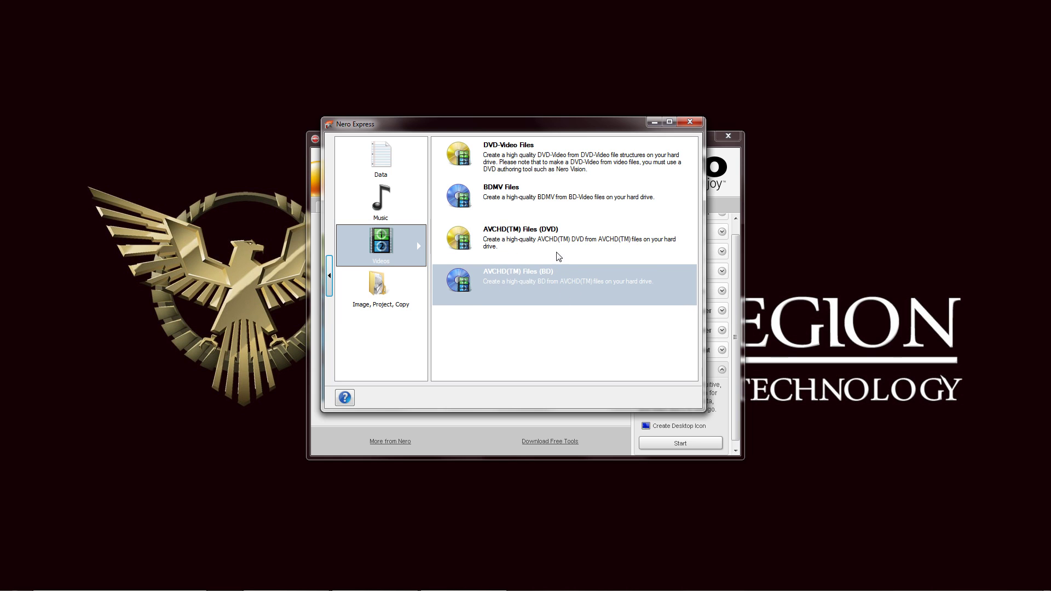
{"action": "left_click", "coordinate": [387, 288]}
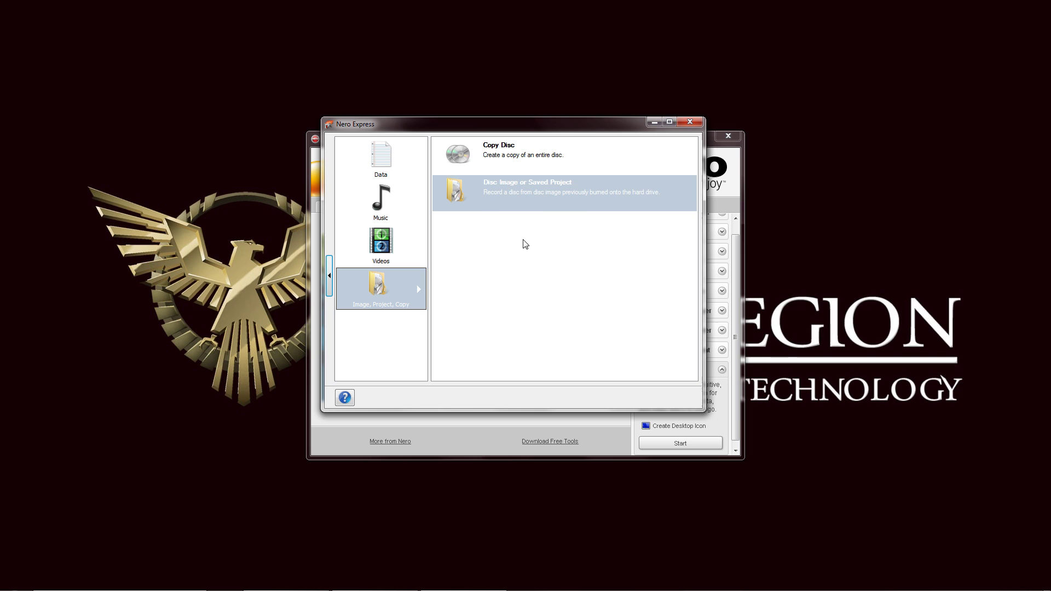
{"action": "left_click", "coordinate": [393, 166]}
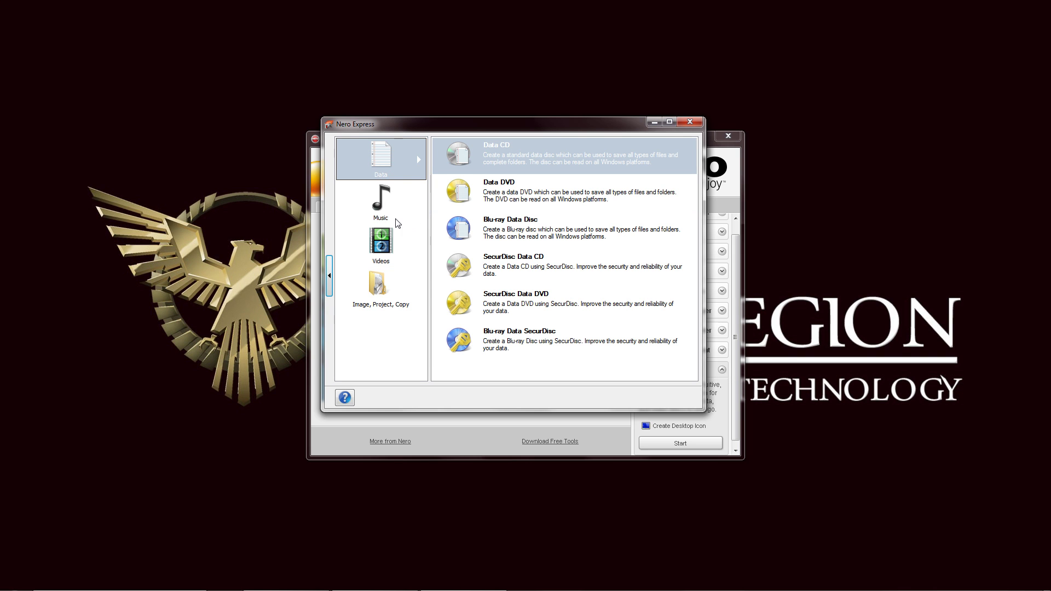
Start a Data CD project and add everything in Nero Recovered Files > FAT32, totalling 59.2 MB
{"action": "left_click", "coordinate": [540, 156]}
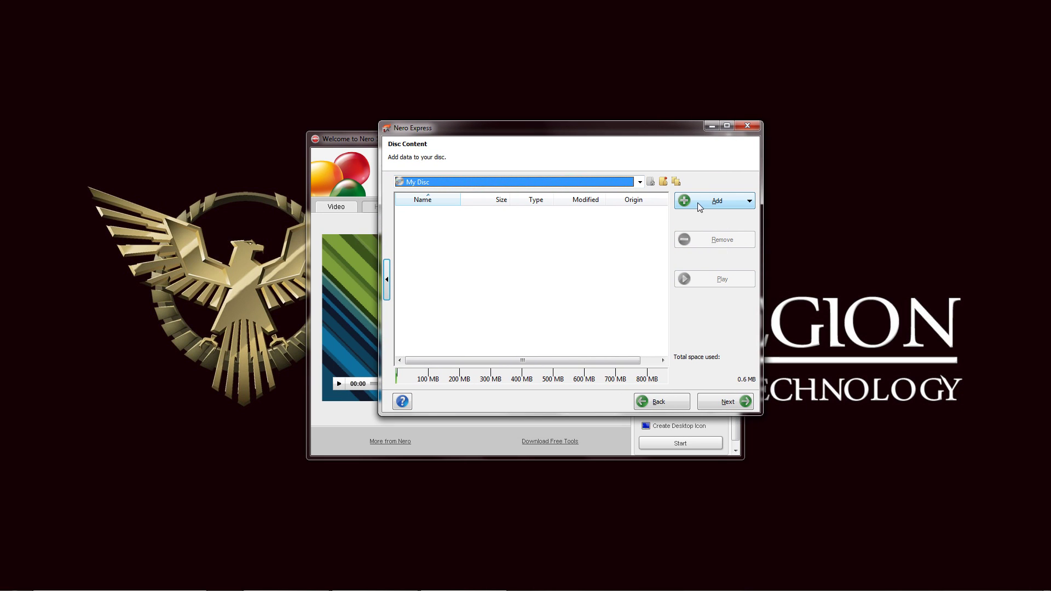
{"action": "left_click", "coordinate": [715, 202]}
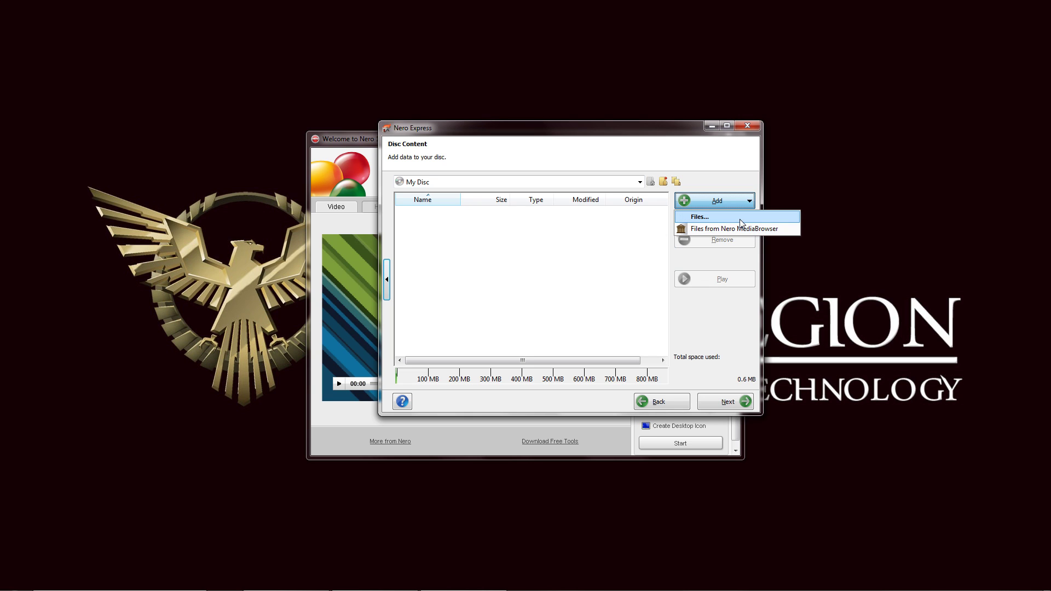
{"action": "left_click", "coordinate": [759, 218]}
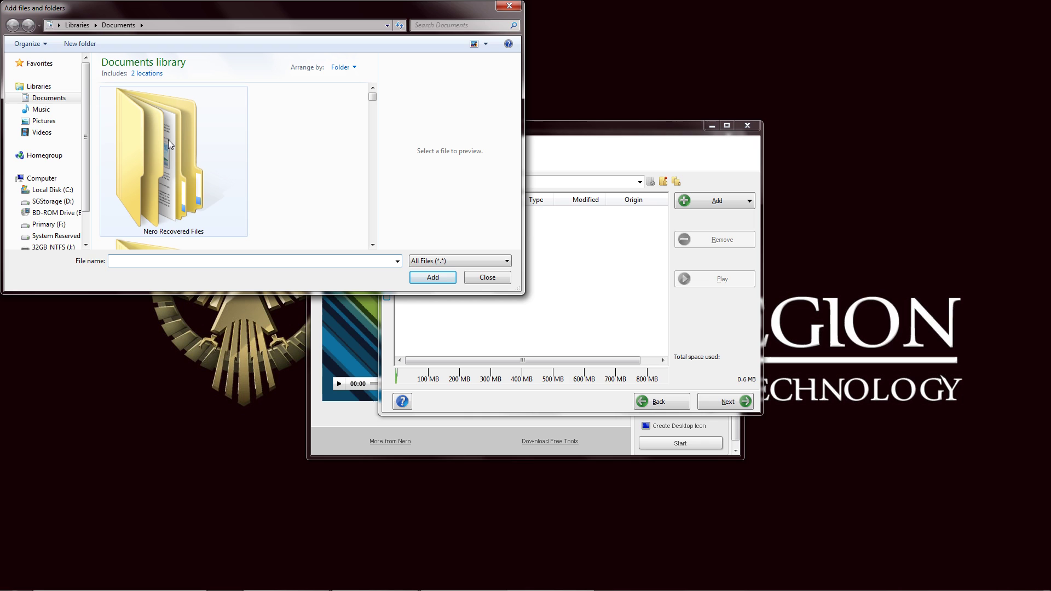
{"action": "left_click", "coordinate": [167, 136]}
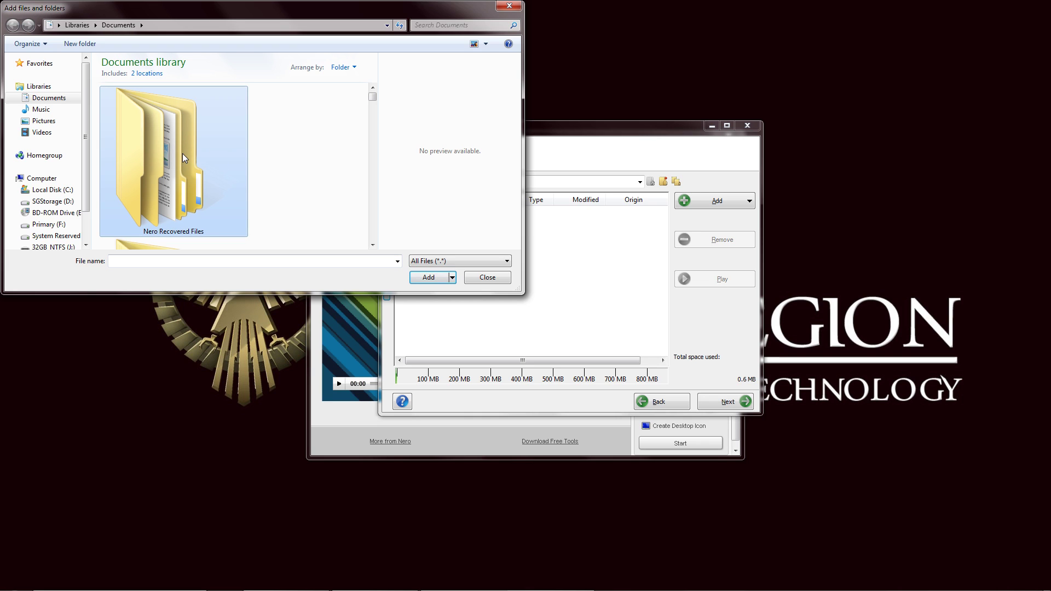
{"action": "double_click", "coordinate": [183, 130]}
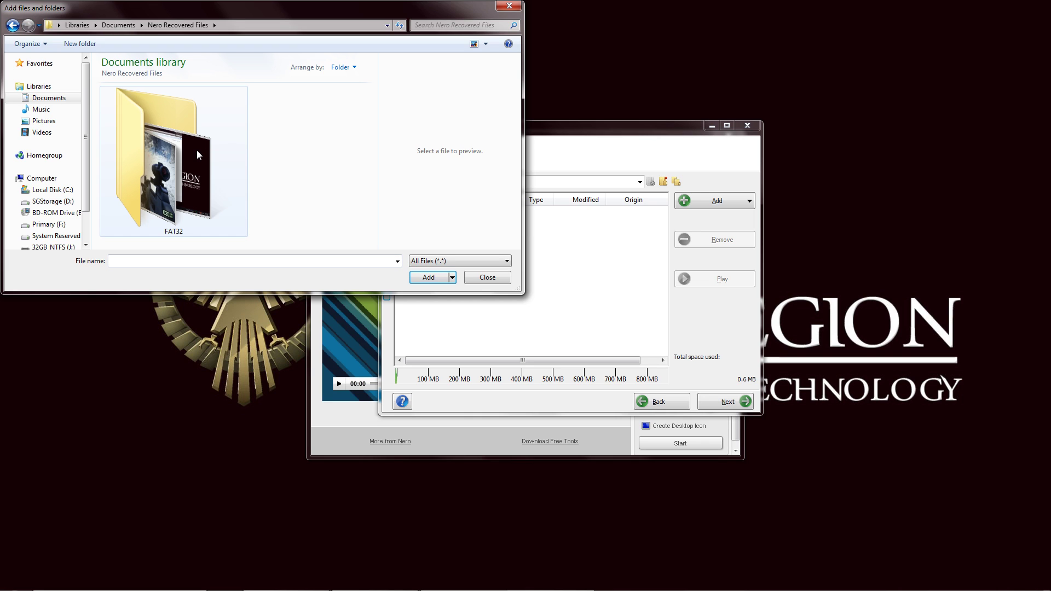
{"action": "double_click", "coordinate": [193, 145]}
{"action": "key", "text": "ctrl+a"}
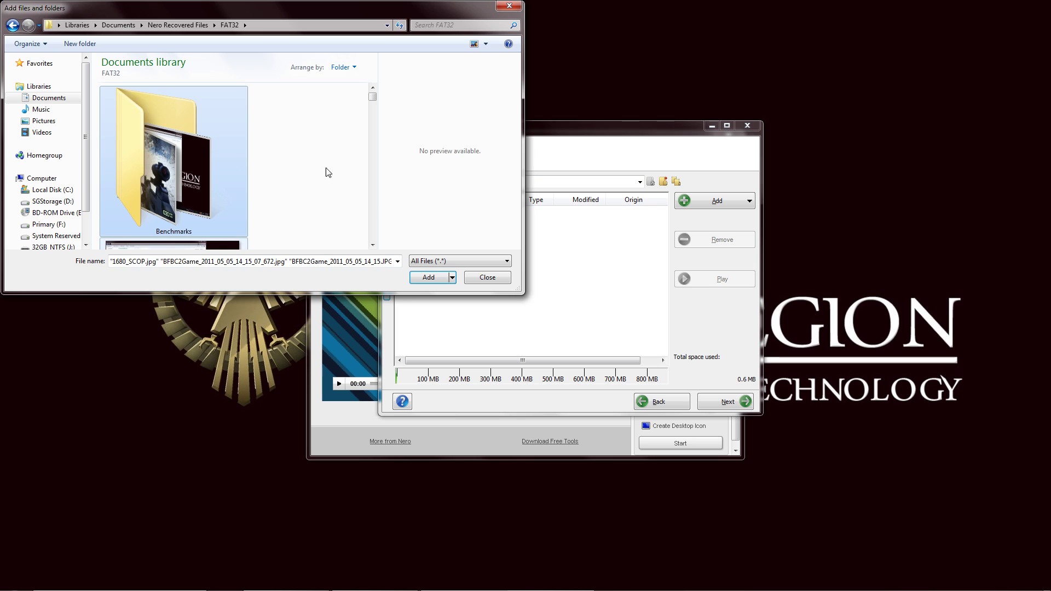
{"action": "left_click", "coordinate": [428, 277]}
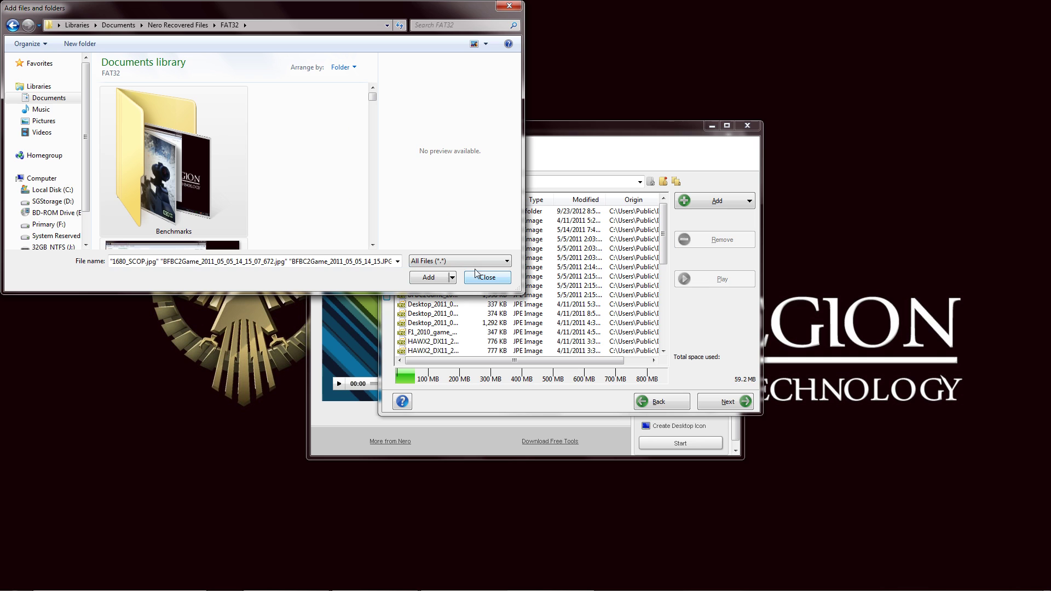
{"action": "left_click", "coordinate": [489, 279]}
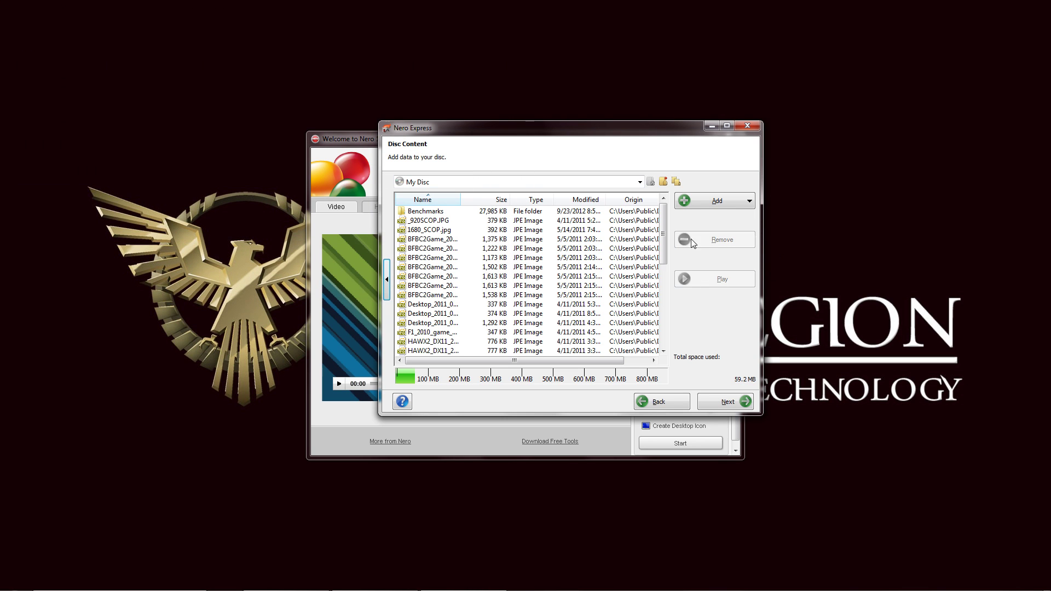
{"action": "mouse_move", "coordinate": [663, 231]}
{"action": "left_mouse_down"}
{"action": "mouse_move", "coordinate": [664, 254]}
{"action": "mouse_move", "coordinate": [667, 229]}
{"action": "left_mouse_up"}
Set the current recorder to Image Recorder and name the disc 'Benchmark Backup'
{"action": "left_click", "coordinate": [725, 402]}
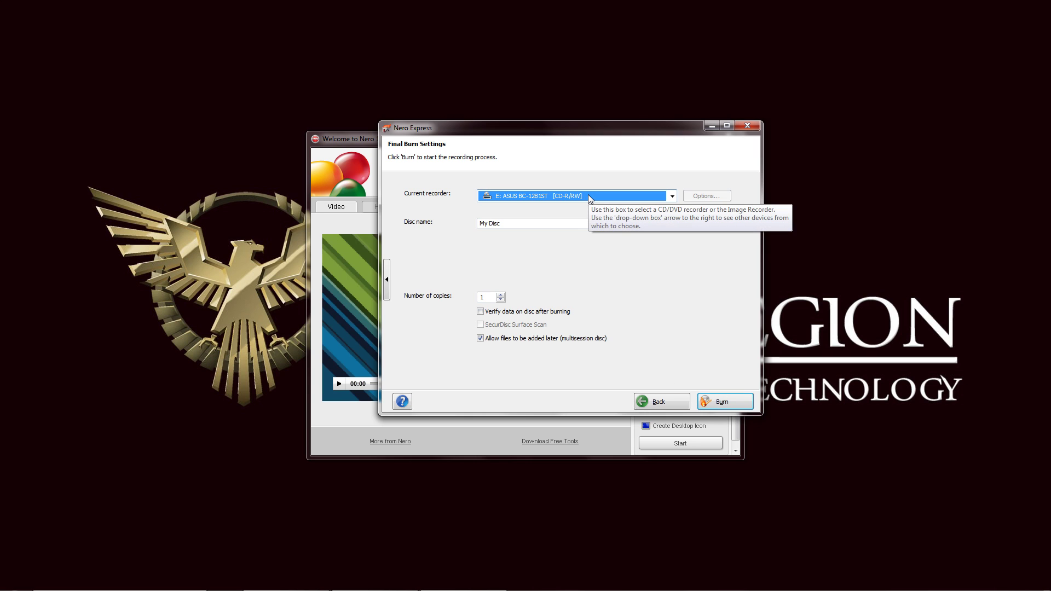
{"action": "left_click", "coordinate": [634, 198]}
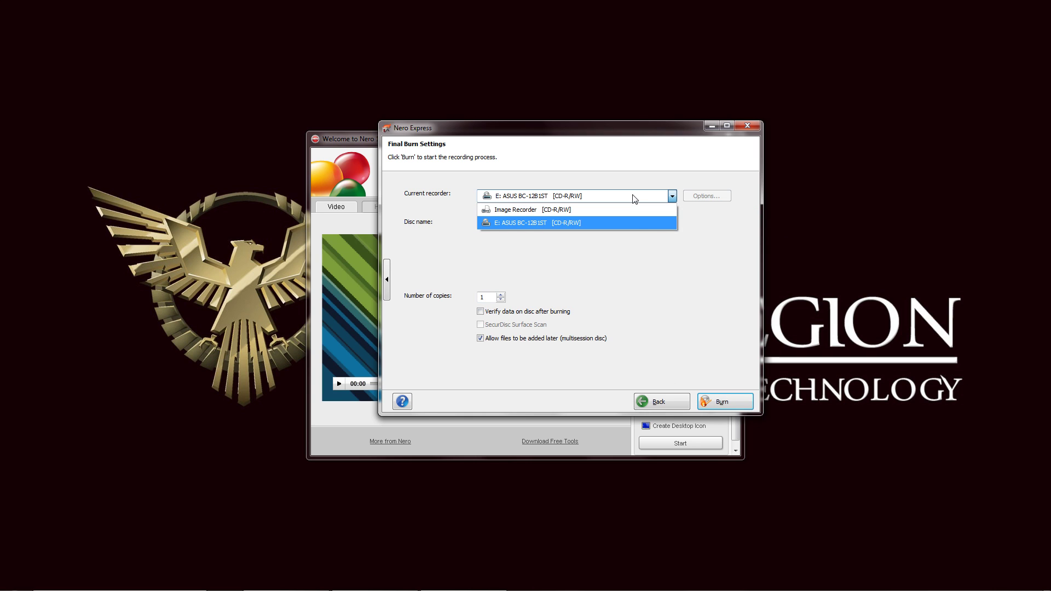
{"action": "key", "text": "Up"}
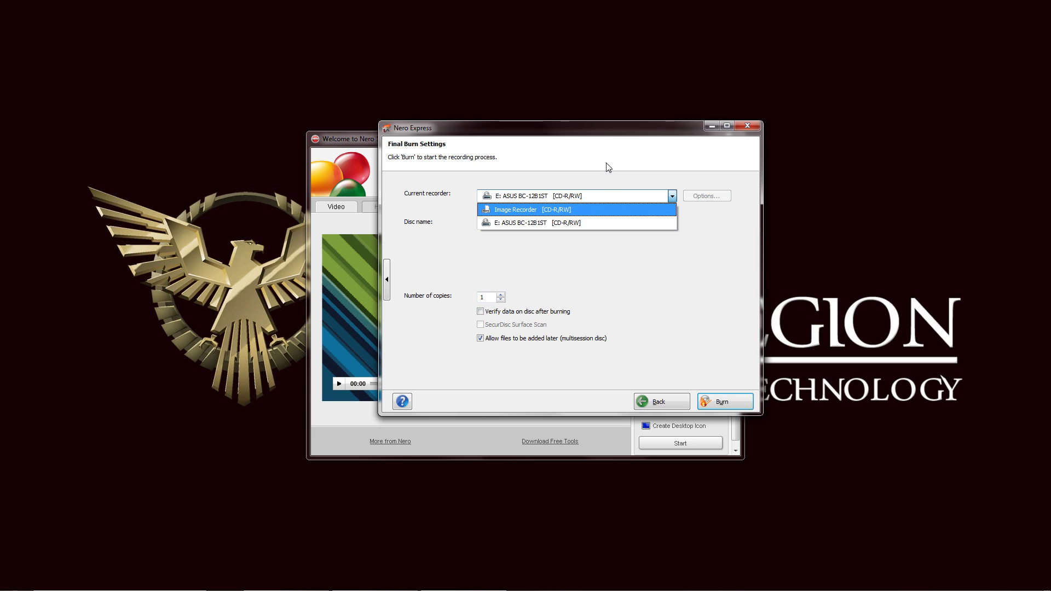
{"action": "left_click", "coordinate": [598, 211]}
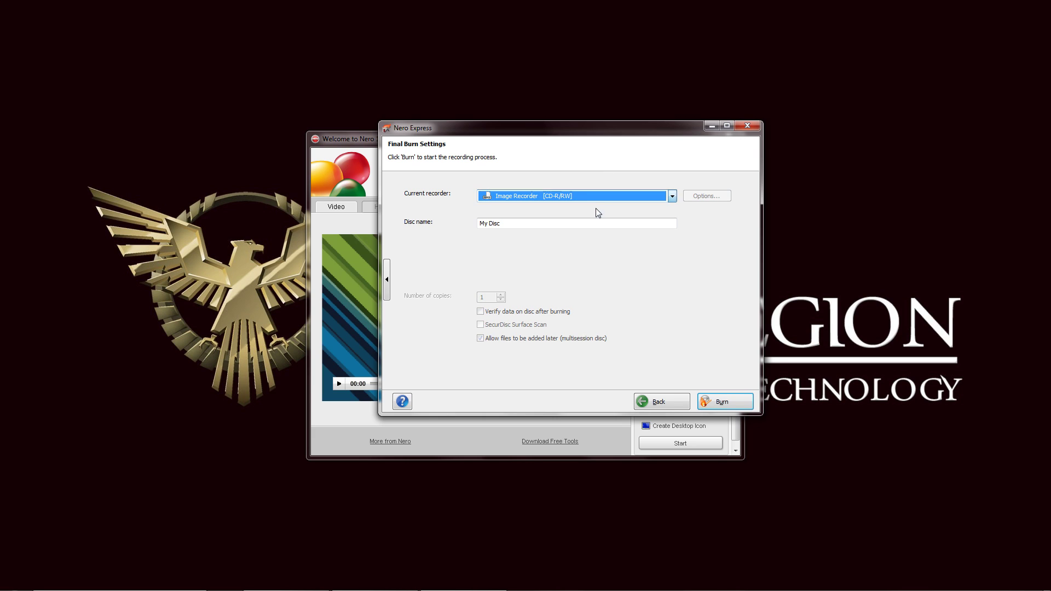
{"action": "key", "text": "Tab"}
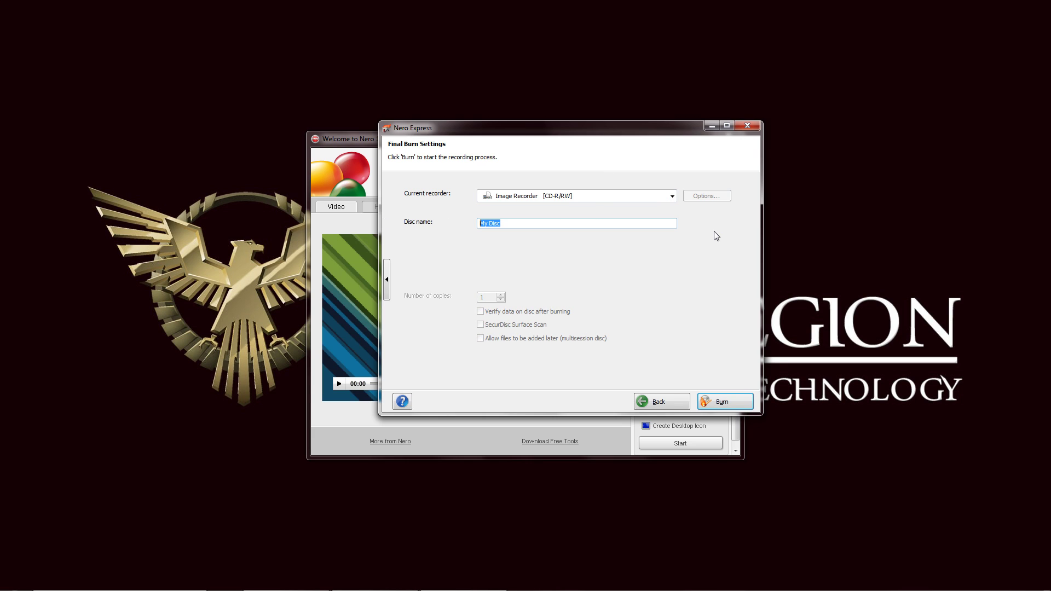
{"action": "type", "text": "Benchmark Backup"}
Burn the compilation to an image file named Backup.nrg
{"action": "left_click", "coordinate": [724, 401]}
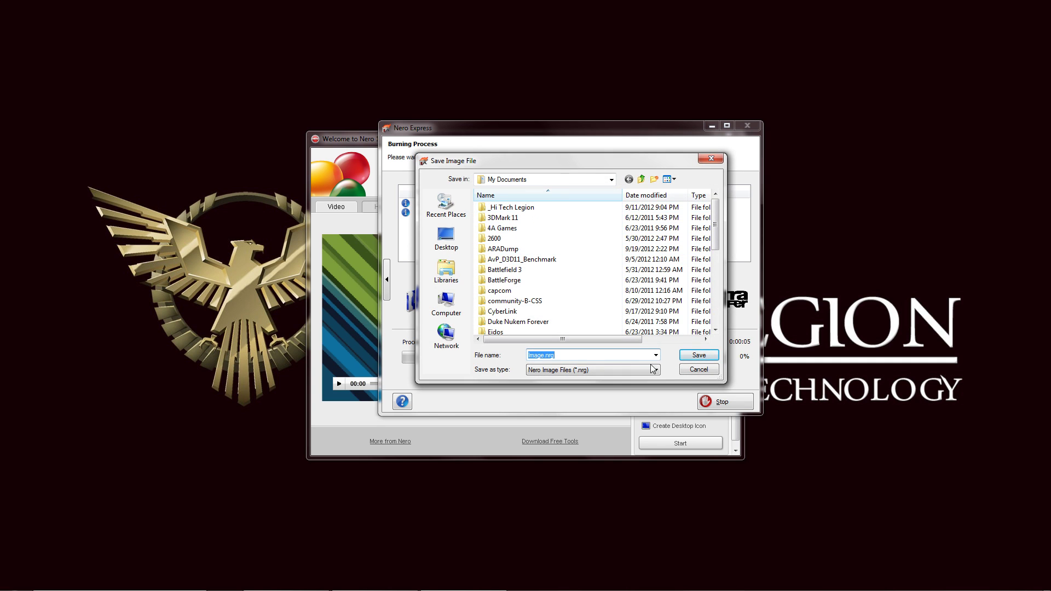
{"action": "left_click", "coordinate": [559, 355]}
{"action": "double_click", "coordinate": [536, 356]}
{"action": "type", "text": "Backup"}
{"action": "key", "text": "Return"}
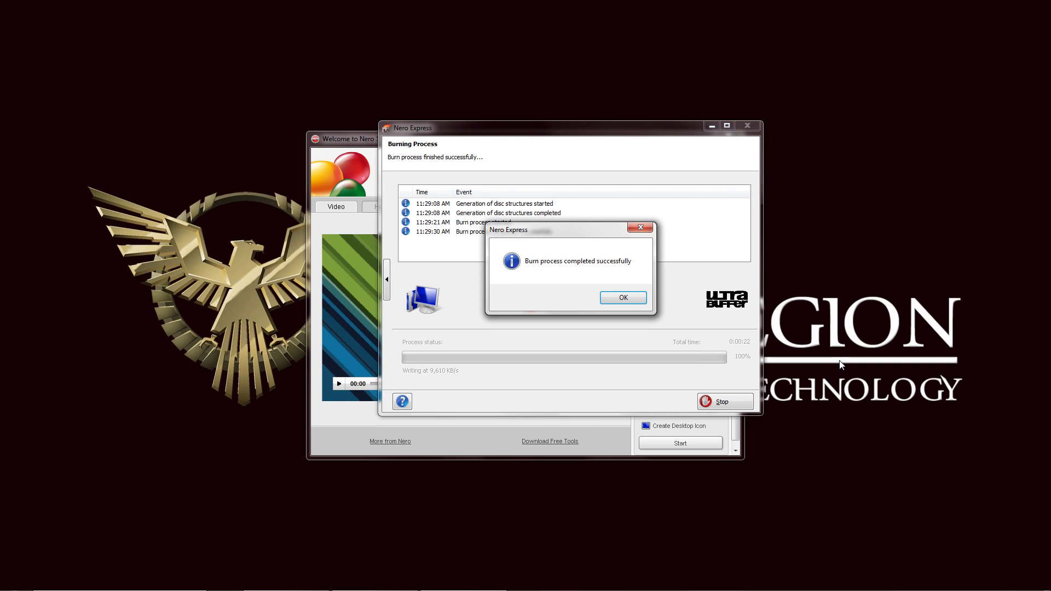
Dismiss the burn success message, close Nero Express without saving the project, and collapse its entry
{"action": "left_click", "coordinate": [624, 297]}
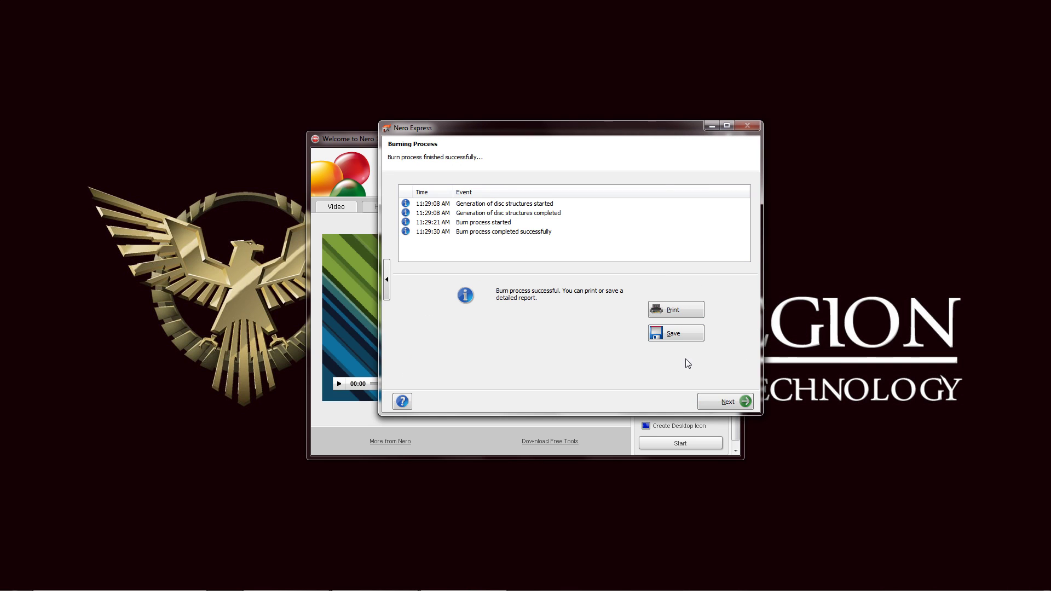
{"action": "left_click", "coordinate": [741, 407]}
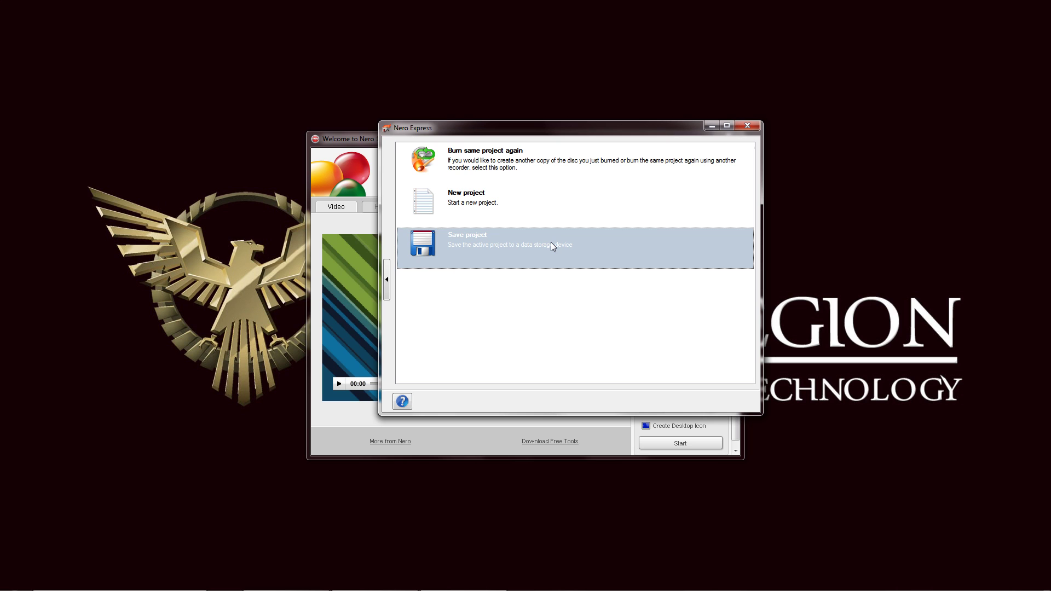
{"action": "left_click", "coordinate": [747, 126]}
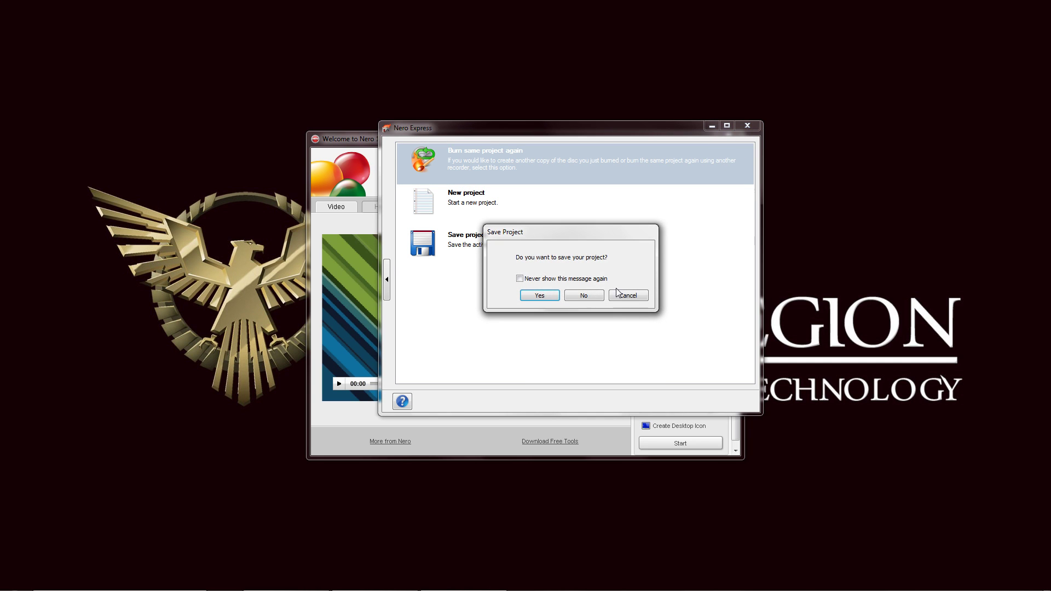
{"action": "left_click", "coordinate": [582, 295]}
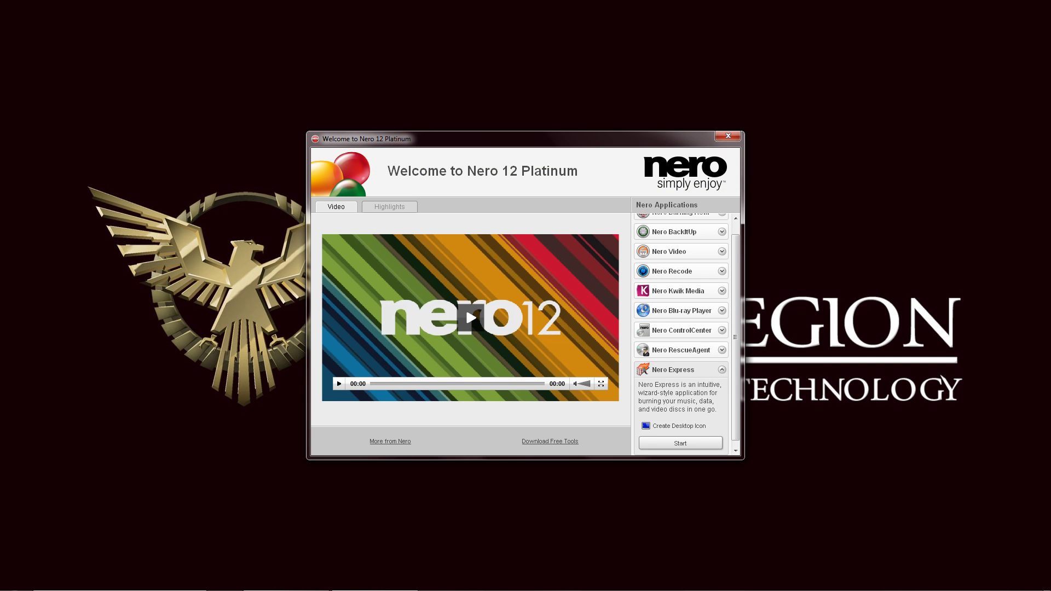
{"action": "left_click", "coordinate": [722, 373]}
Expand and start Nero Burning ROM from the Nero Applications list
{"action": "left_click", "coordinate": [721, 225]}
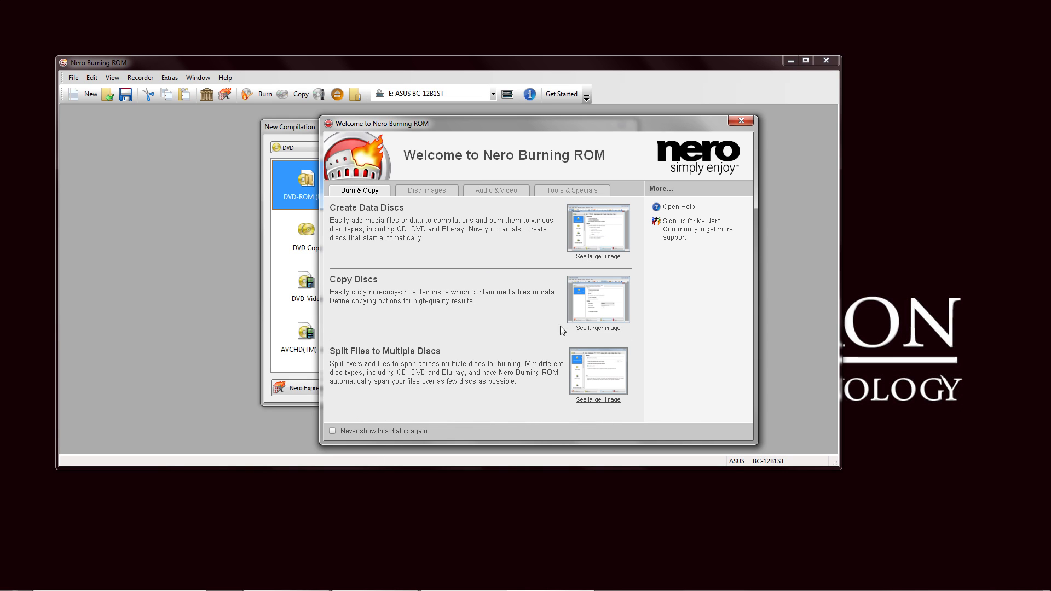
View the Disc Images, Audio & Video and Tools & Specials welcome pages, then close the welcome window
{"action": "left_click", "coordinate": [429, 192]}
{"action": "left_click", "coordinate": [496, 191]}
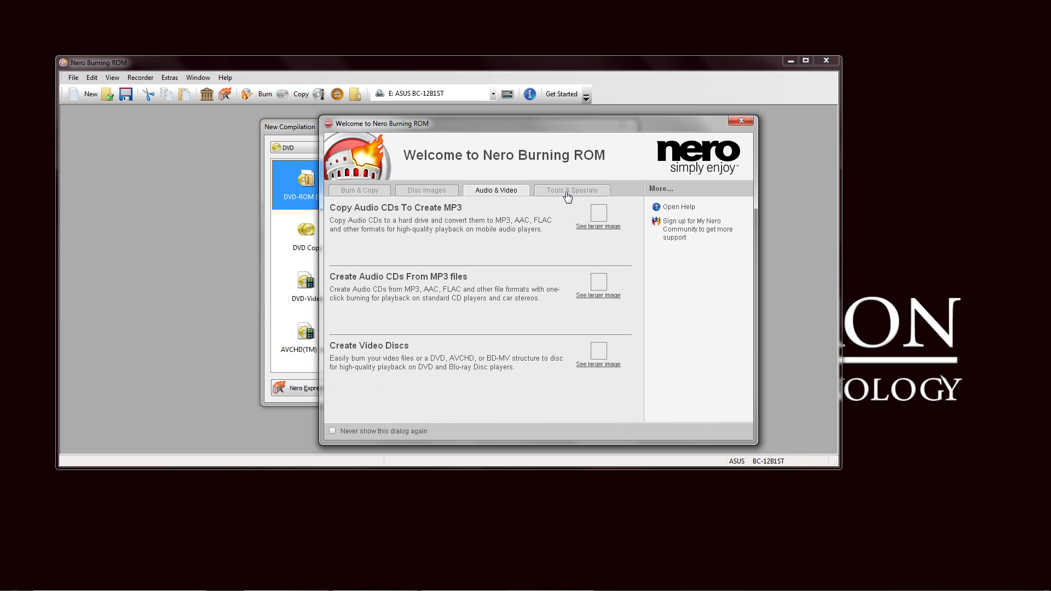
{"action": "left_click", "coordinate": [573, 191]}
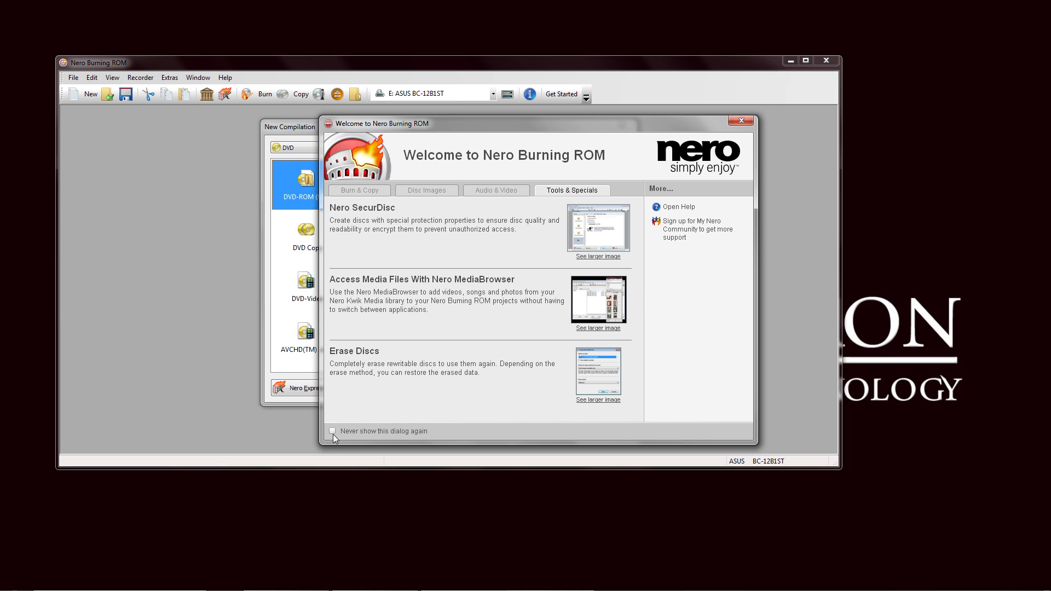
{"action": "left_click", "coordinate": [740, 121]}
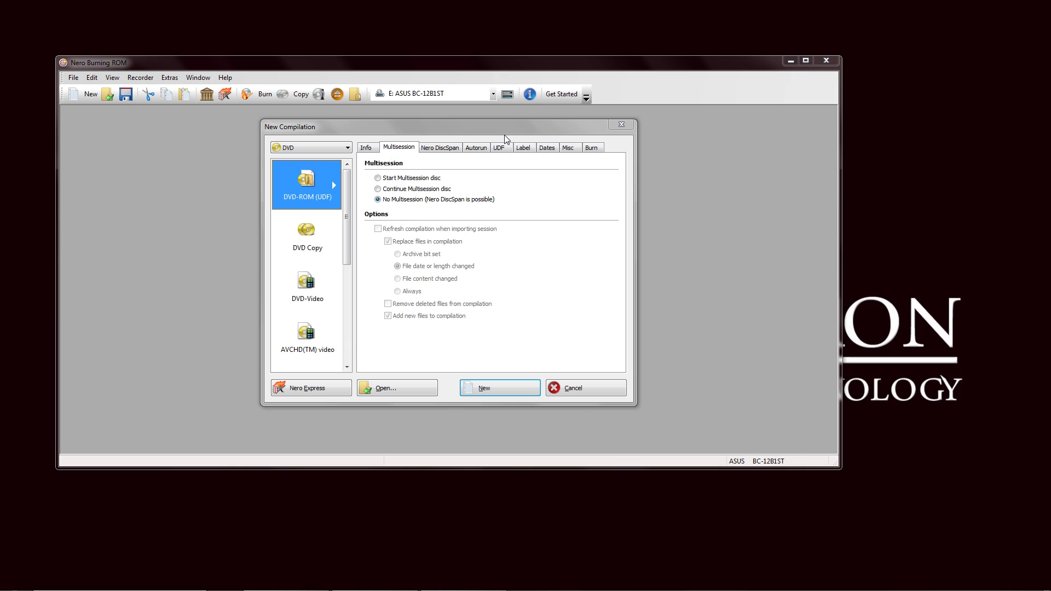
Keep DVD as the media type and select the DVD Copy compilation type
{"action": "left_click", "coordinate": [347, 147]}
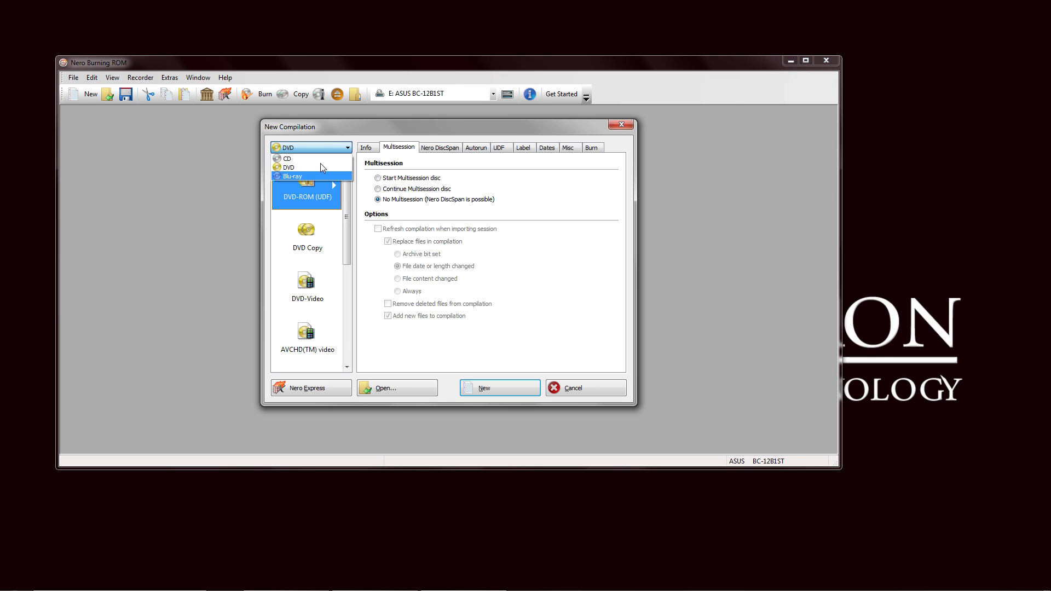
{"action": "left_click", "coordinate": [337, 126]}
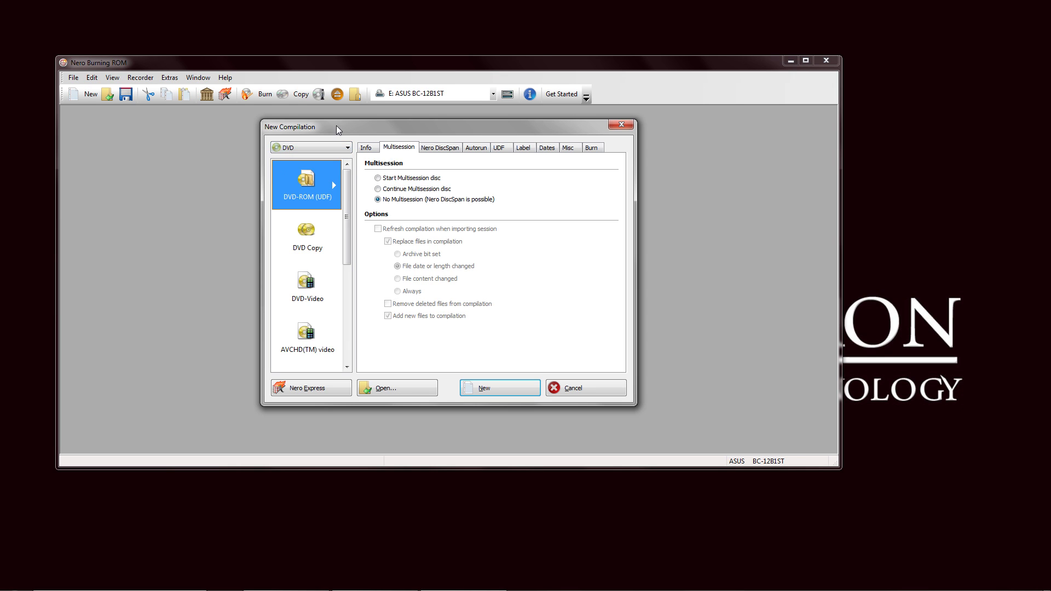
{"action": "left_click", "coordinate": [328, 232]}
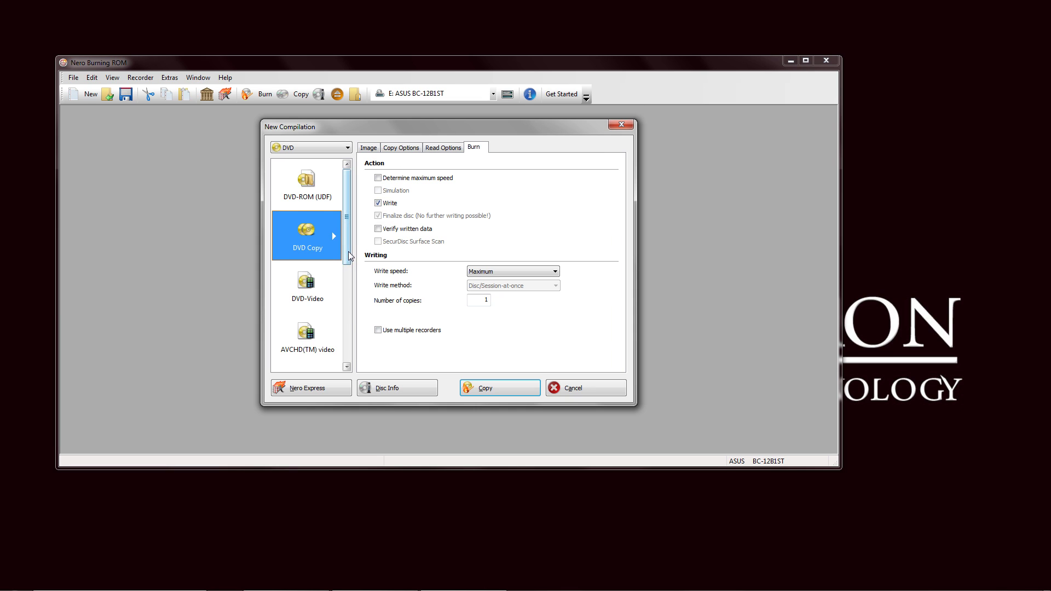
{"action": "scroll", "coordinate": [332, 232], "scroll_direction": "down", "scroll_amount": 1}
{"action": "scroll", "coordinate": [334, 327], "scroll_direction": "down", "scroll_amount": 3}
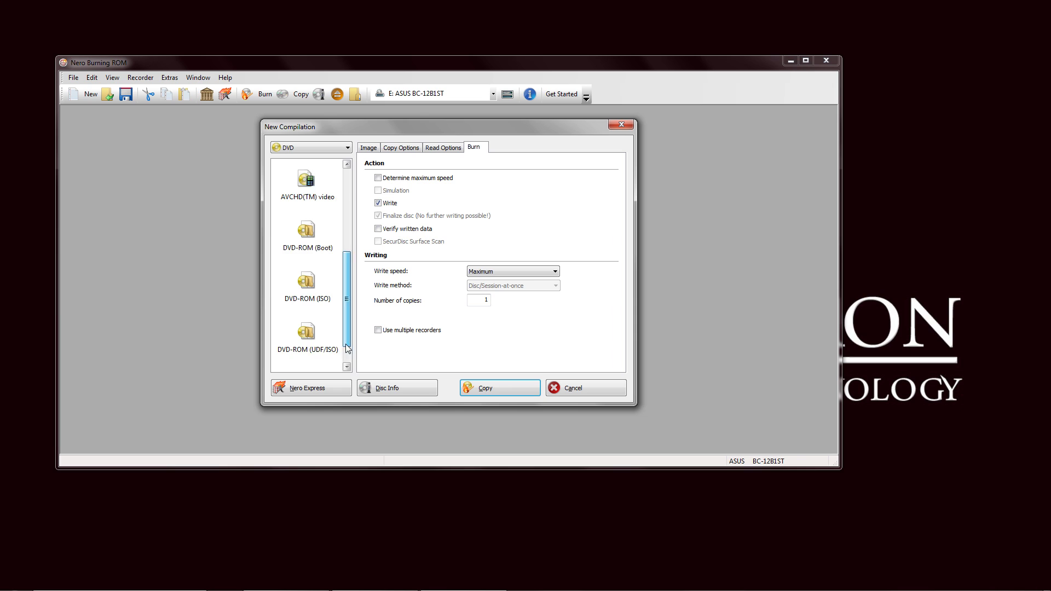
{"action": "scroll", "coordinate": [314, 328], "scroll_direction": "up", "scroll_amount": 4}
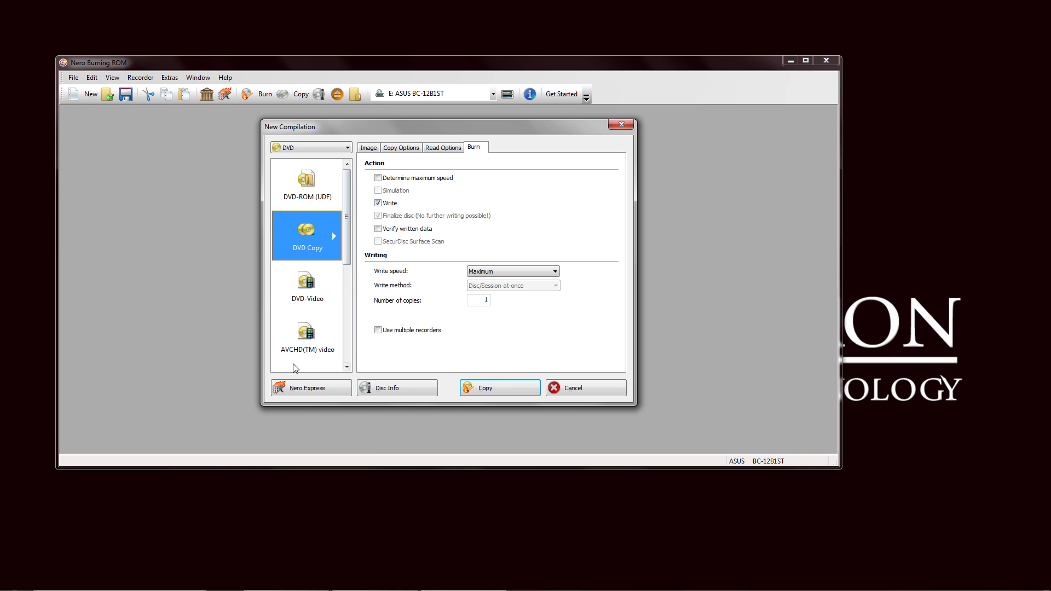
{"action": "left_click", "coordinate": [307, 391]}
Review the Read, Copy, Burn and Image tabs, keeping write speed at Maximum and checking disc info
{"action": "left_click", "coordinate": [431, 151]}
{"action": "left_click", "coordinate": [409, 152]}
{"action": "left_click", "coordinate": [470, 153]}
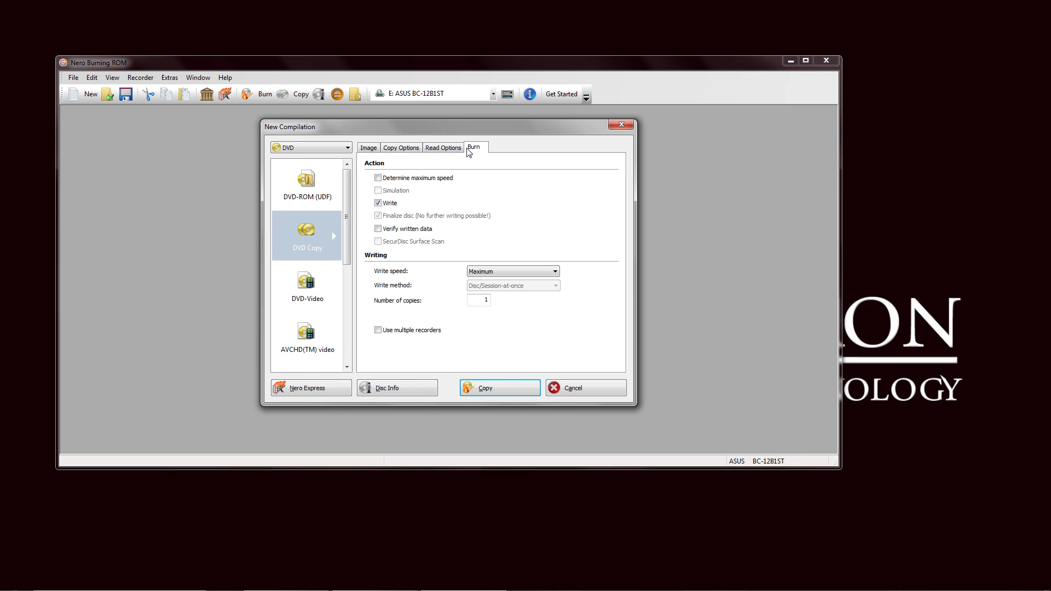
{"action": "left_click", "coordinate": [516, 272]}
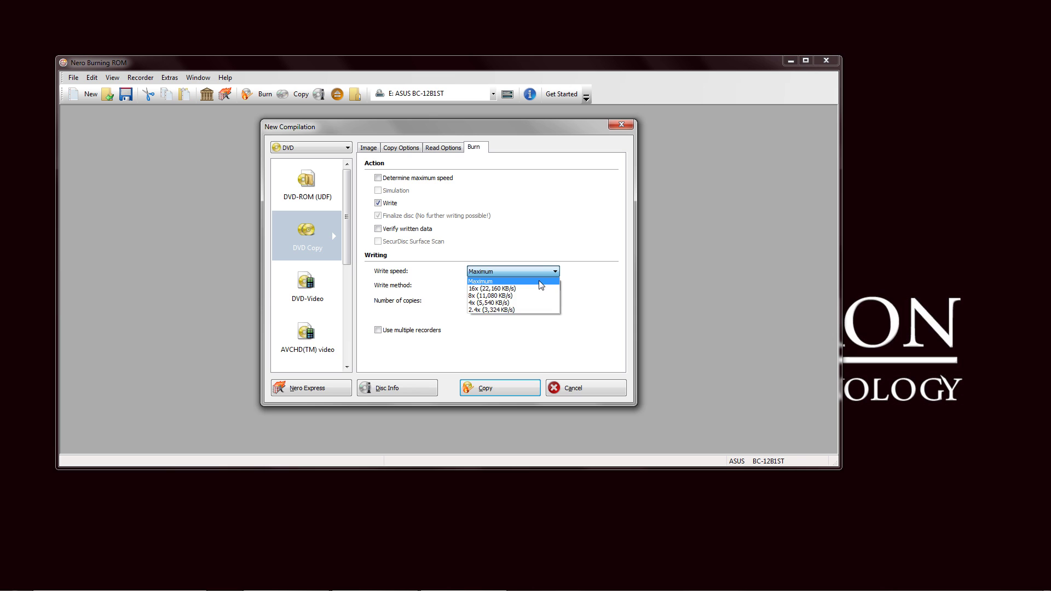
{"action": "left_click", "coordinate": [553, 235]}
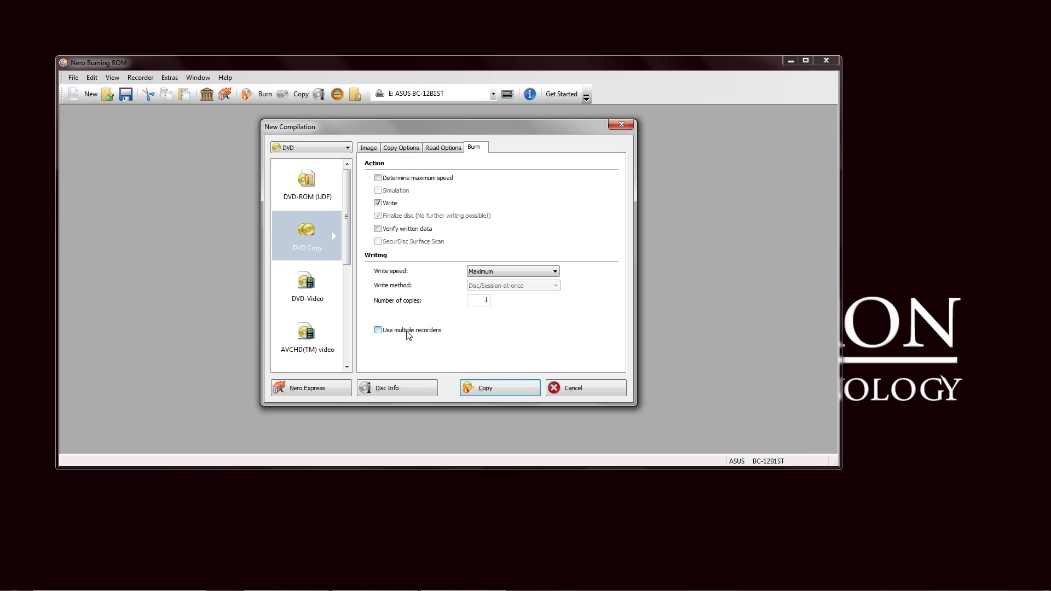
{"action": "left_click", "coordinate": [378, 390]}
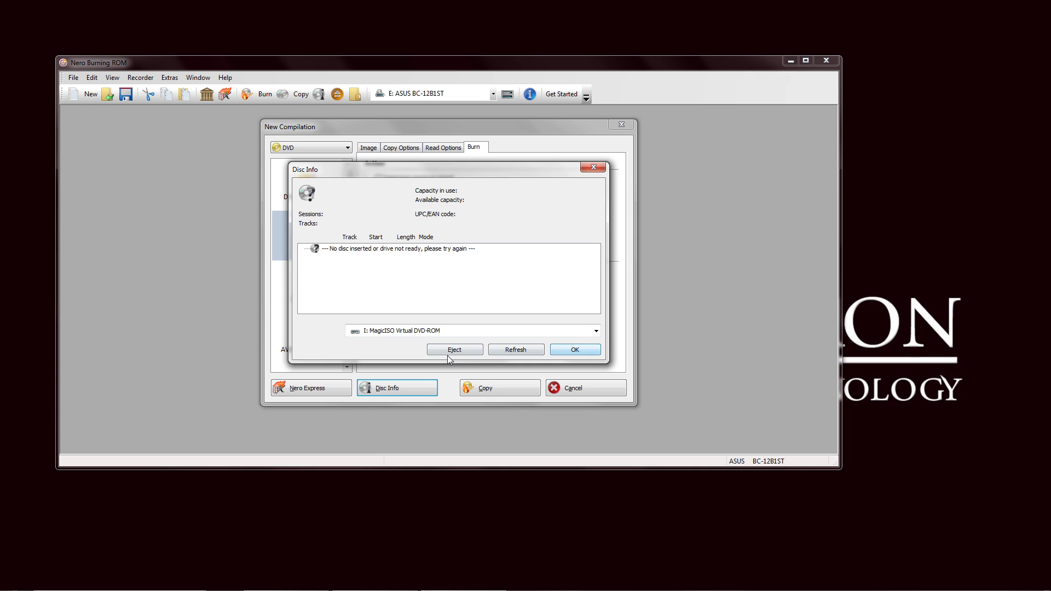
{"action": "left_click", "coordinate": [581, 347]}
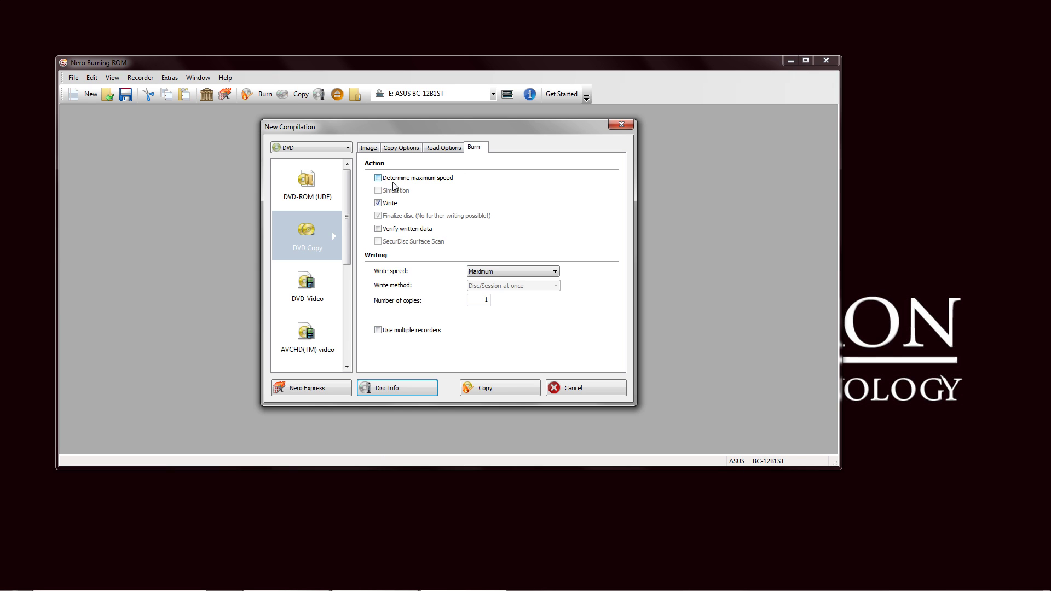
{"action": "left_click", "coordinate": [443, 149]}
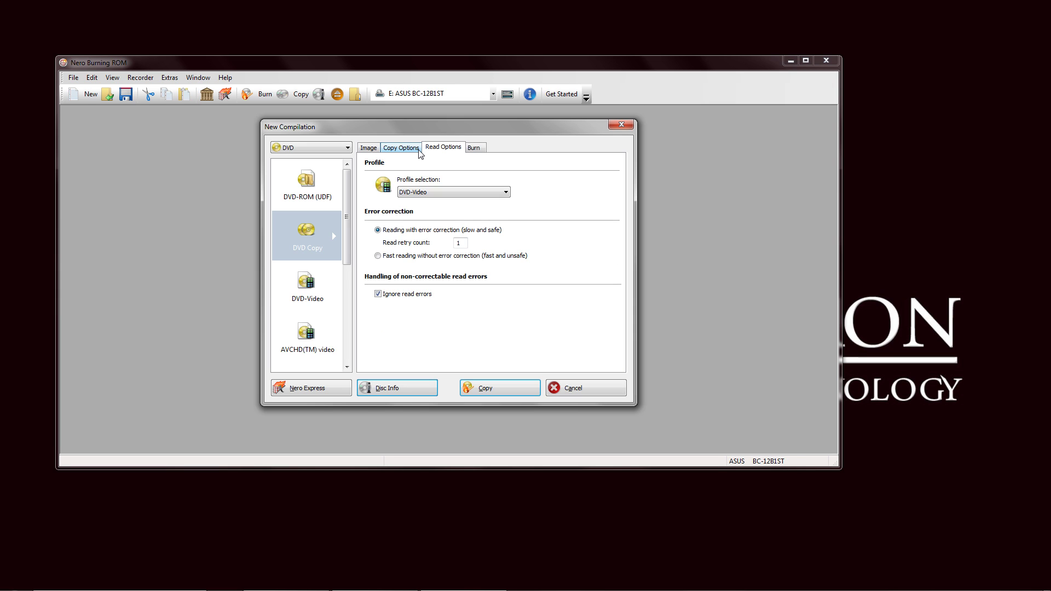
{"action": "left_click", "coordinate": [416, 151]}
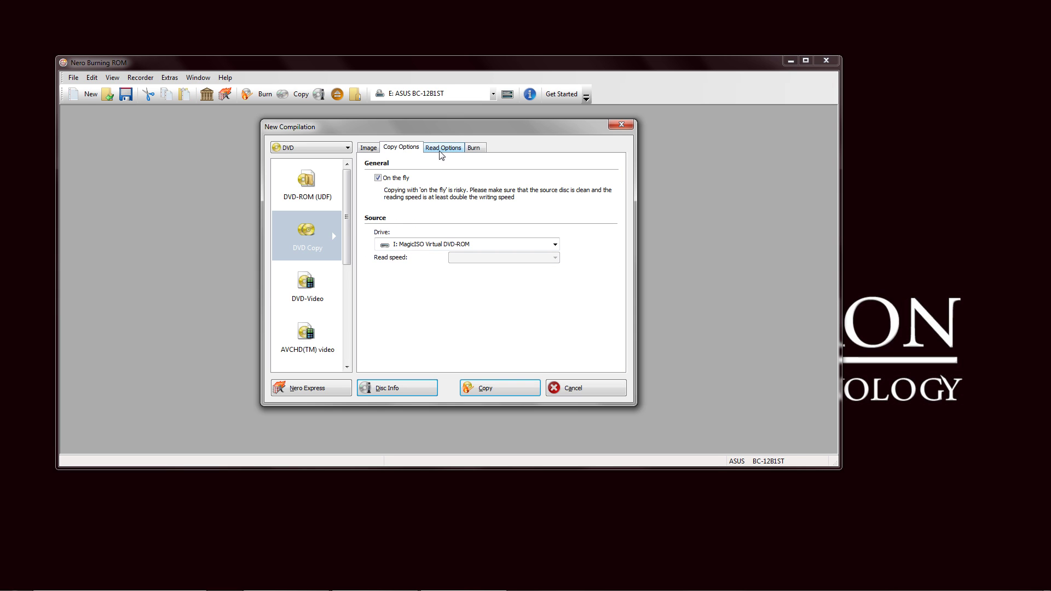
{"action": "left_click", "coordinate": [375, 149]}
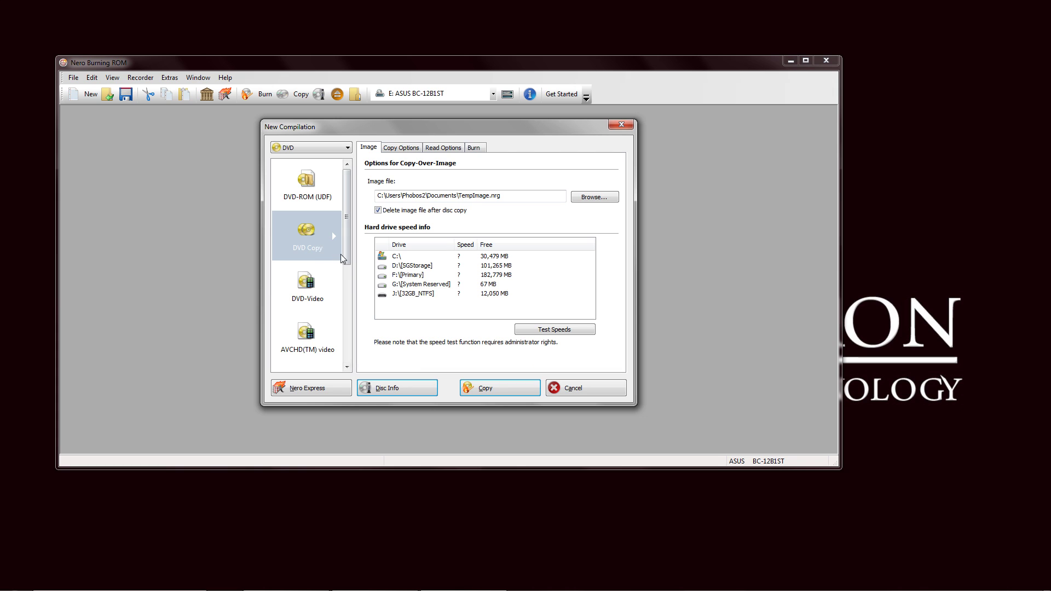
Select the DVD-ROM (ISO) compilation type in the New Compilation list
{"action": "left_click", "coordinate": [313, 295]}
{"action": "left_click", "coordinate": [308, 184]}
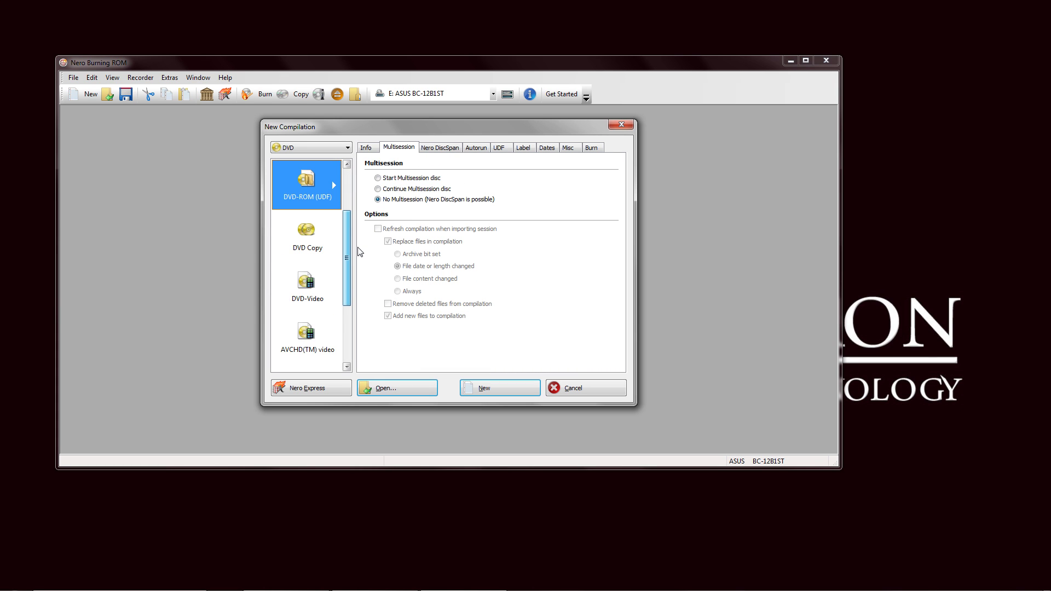
{"action": "left_click_drag", "start_coordinate": [360, 252], "coordinate": [359, 275]}
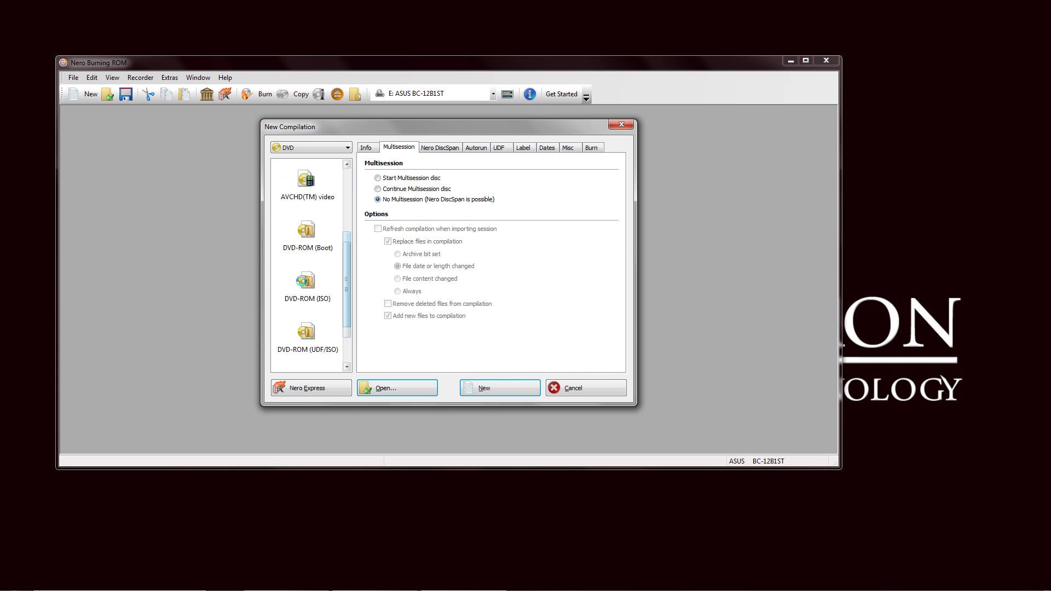
{"action": "left_click", "coordinate": [306, 284]}
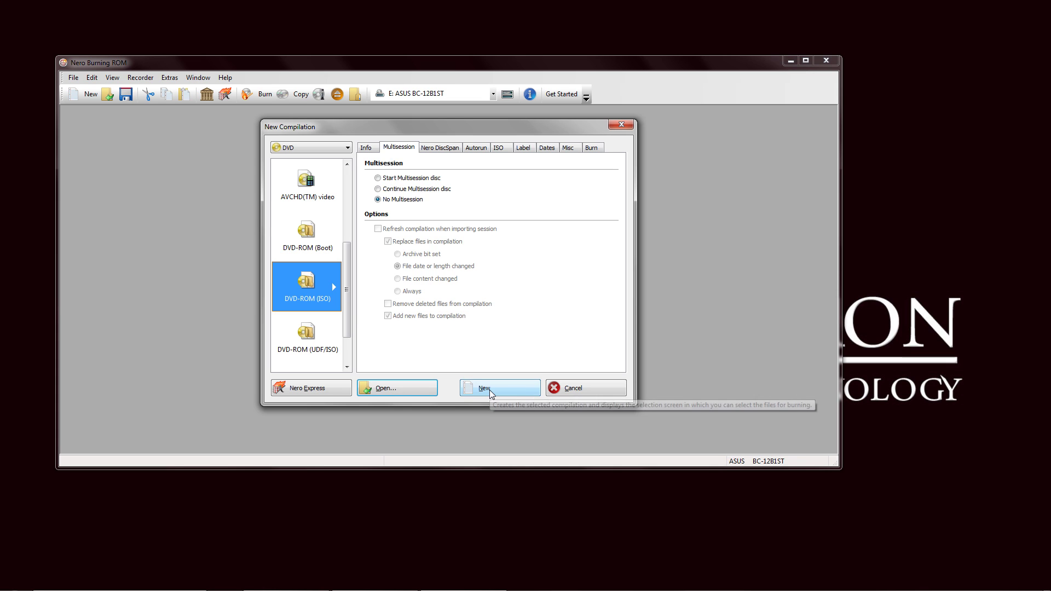
Review the DiscSpan, ISO, Label, Misc, Burn and Multisession tabs, then create the ISO1_DVD compilation
{"action": "left_click", "coordinate": [436, 147]}
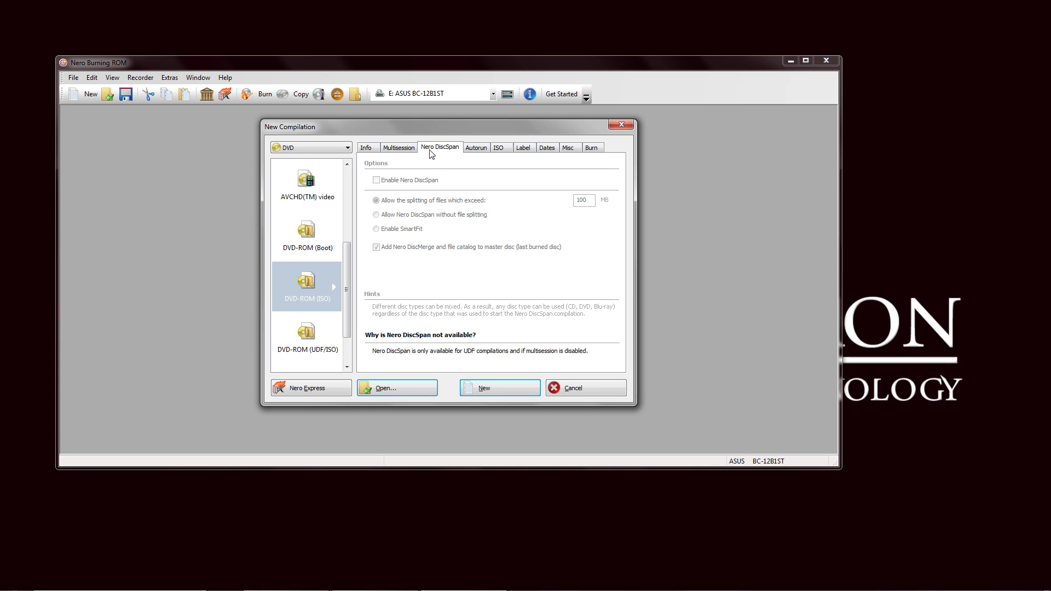
{"action": "left_click", "coordinate": [497, 148]}
{"action": "left_click", "coordinate": [521, 147]}
{"action": "left_click", "coordinate": [568, 148]}
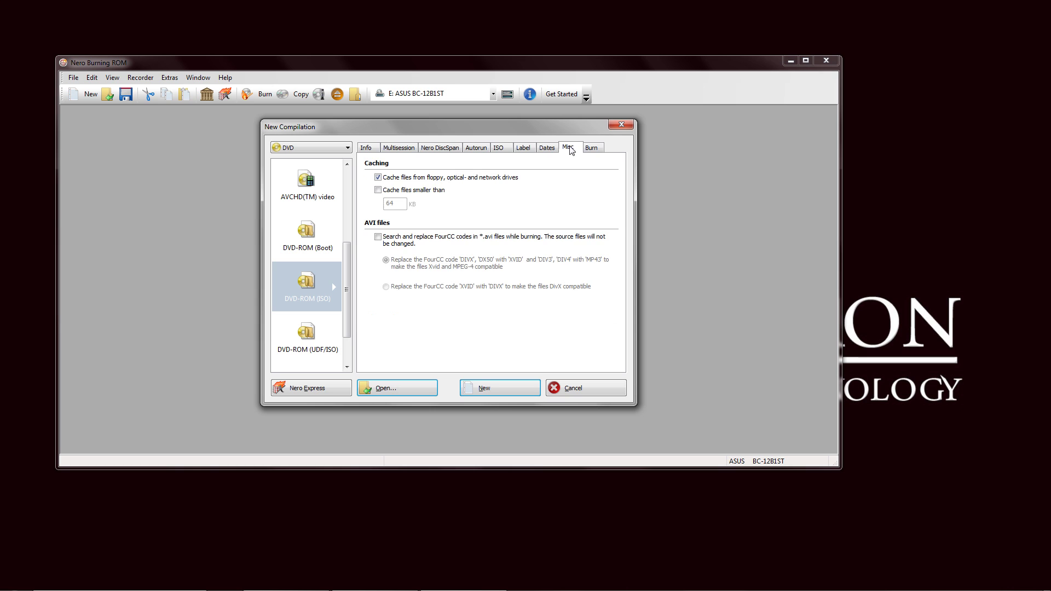
{"action": "left_click", "coordinate": [591, 148]}
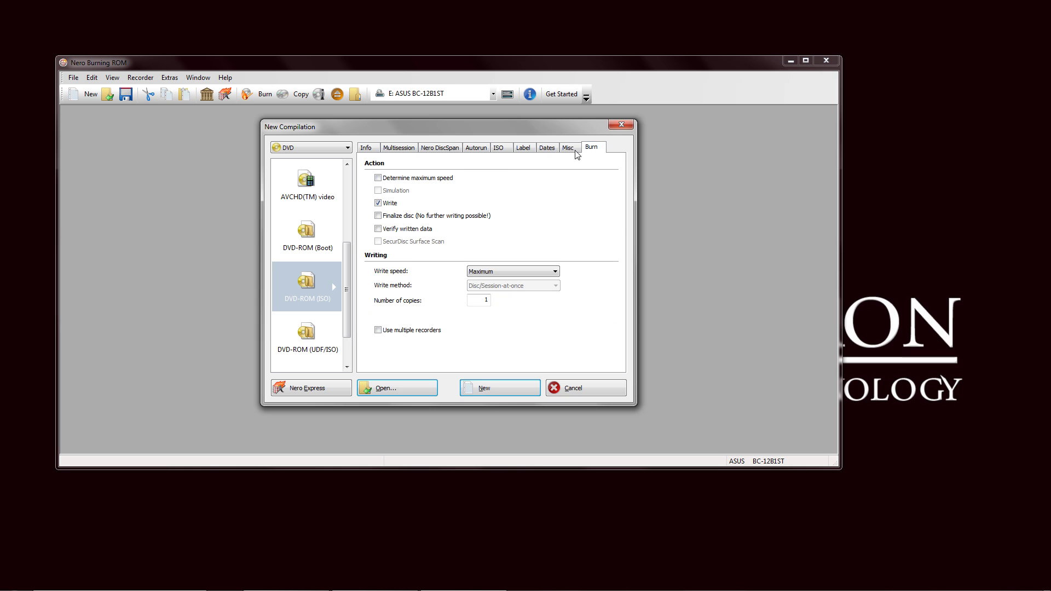
{"action": "left_click", "coordinate": [435, 148]}
{"action": "left_click", "coordinate": [413, 148]}
{"action": "left_click", "coordinate": [507, 387]}
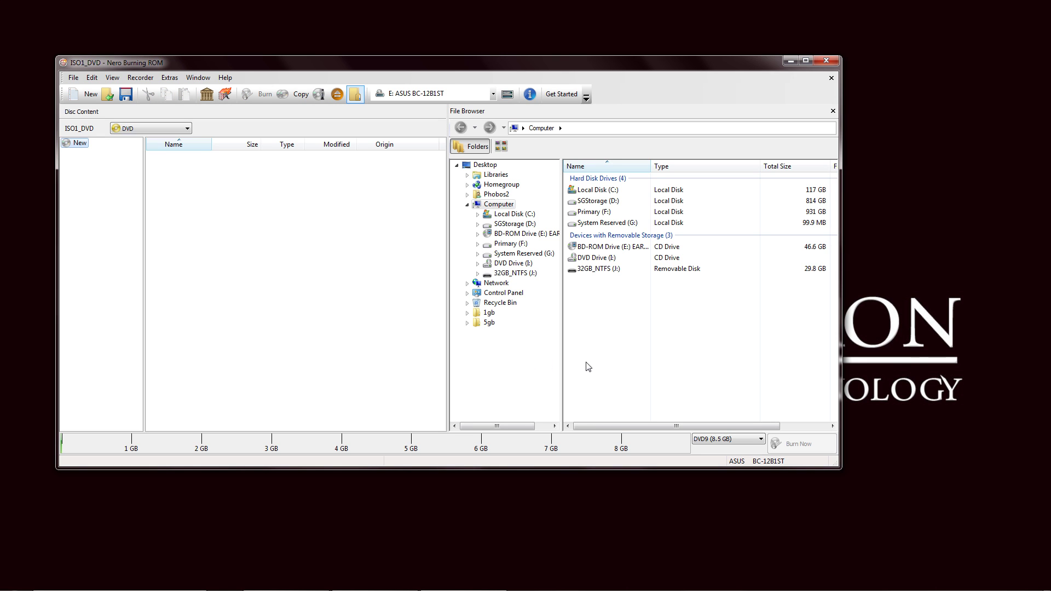
Browse the folder tree to Libraries > Documents > _Hi Tech Legion and open the images folder
{"action": "left_click", "coordinate": [467, 204]}
{"action": "left_click", "coordinate": [466, 176]}
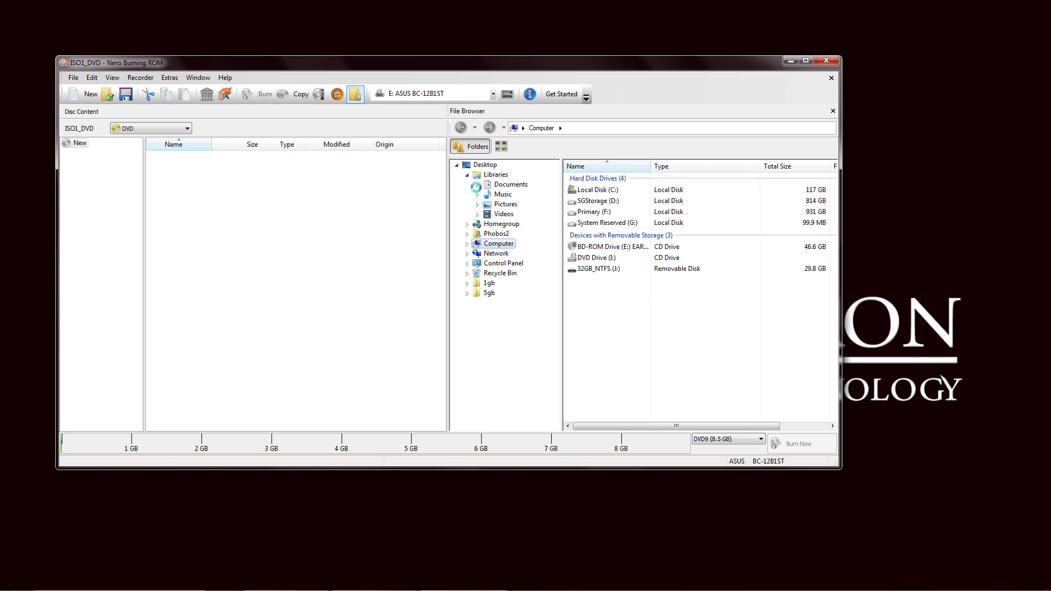
{"action": "left_click", "coordinate": [477, 185]}
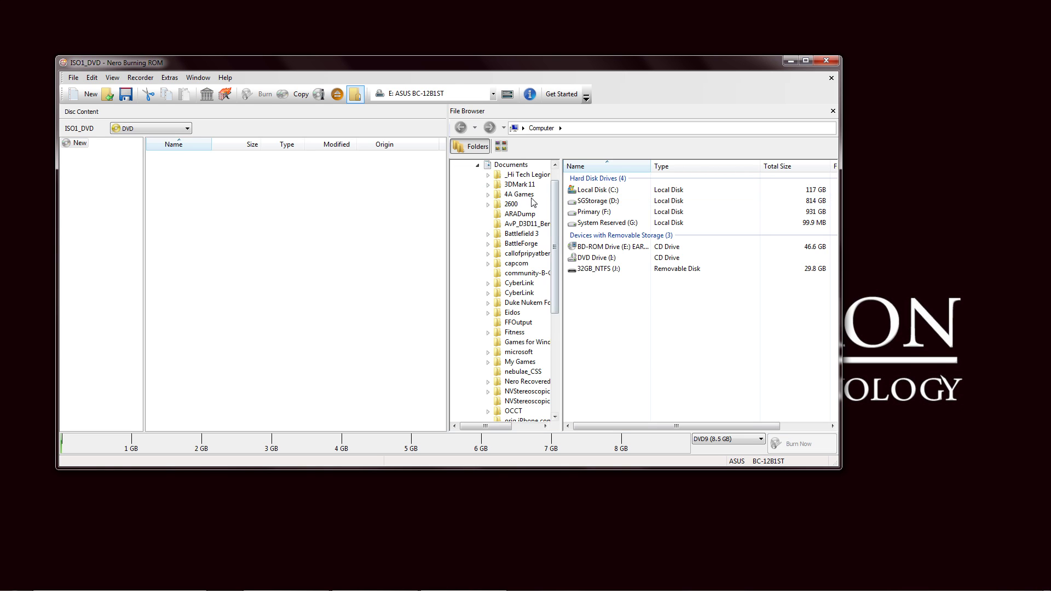
{"action": "left_click", "coordinate": [488, 174]}
{"action": "left_click", "coordinate": [488, 175]}
{"action": "left_click", "coordinate": [478, 165]}
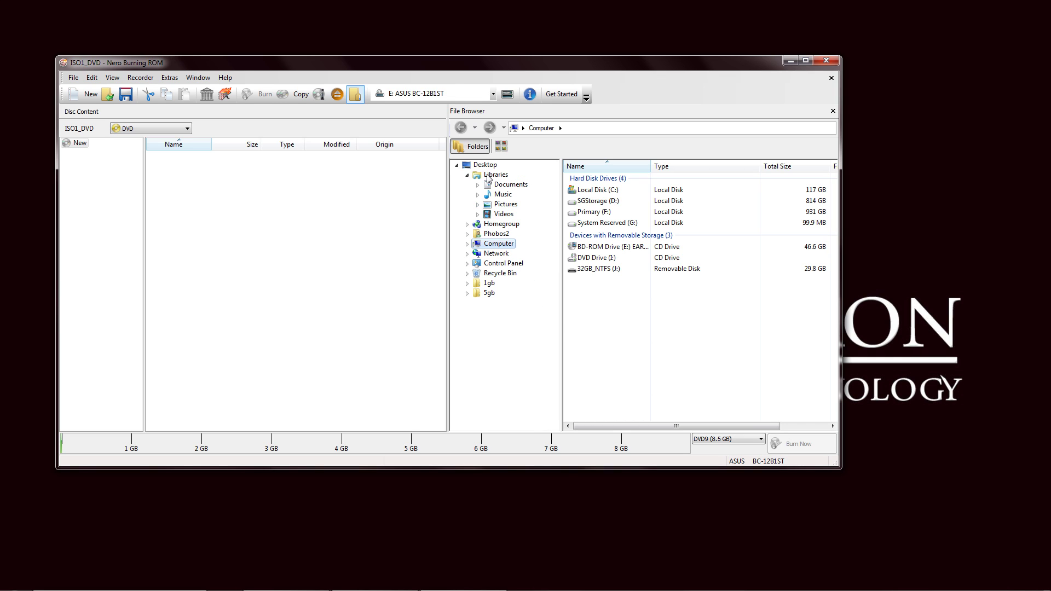
{"action": "left_click", "coordinate": [467, 235]}
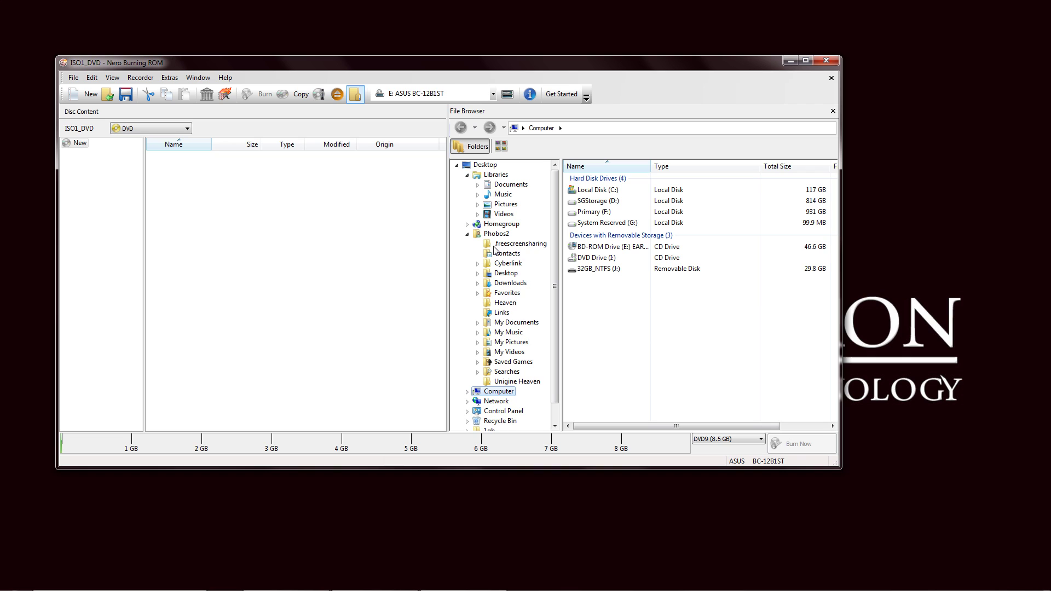
{"action": "left_click", "coordinate": [467, 234]}
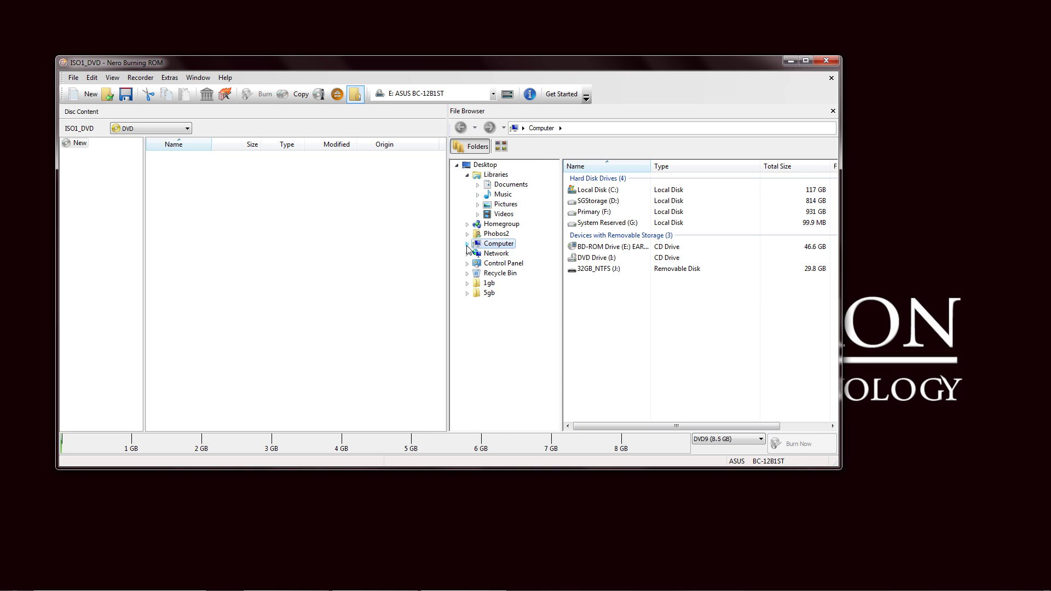
{"action": "left_click", "coordinate": [478, 184]}
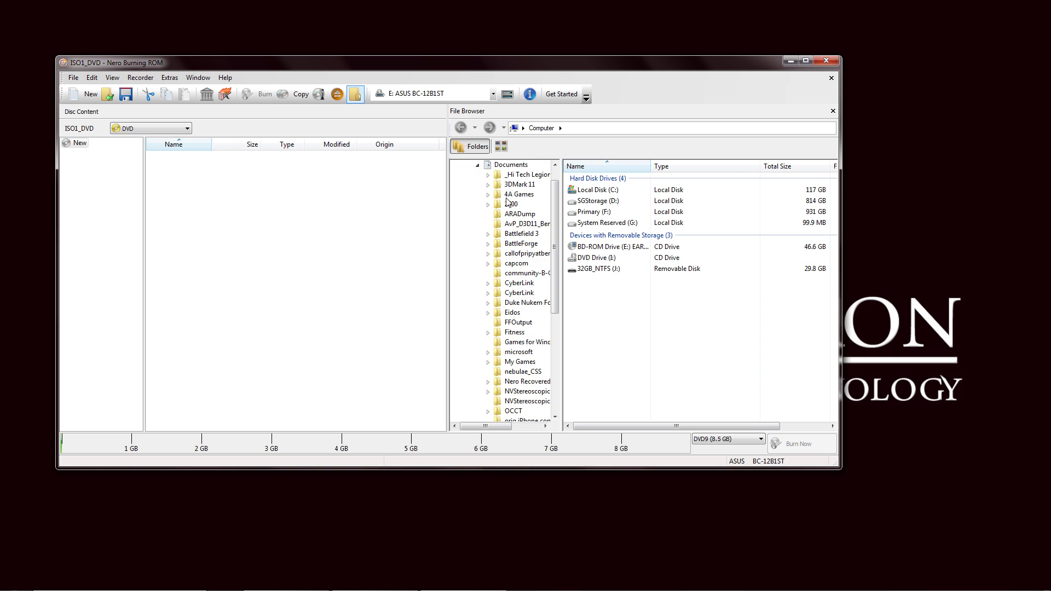
{"action": "left_click", "coordinate": [488, 175]}
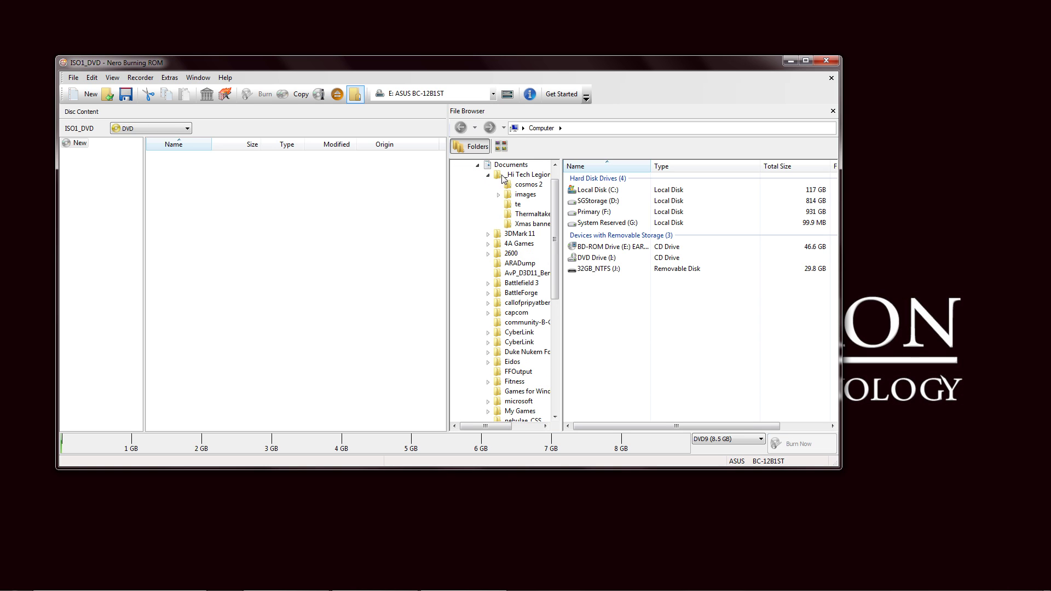
{"action": "left_click", "coordinate": [525, 196]}
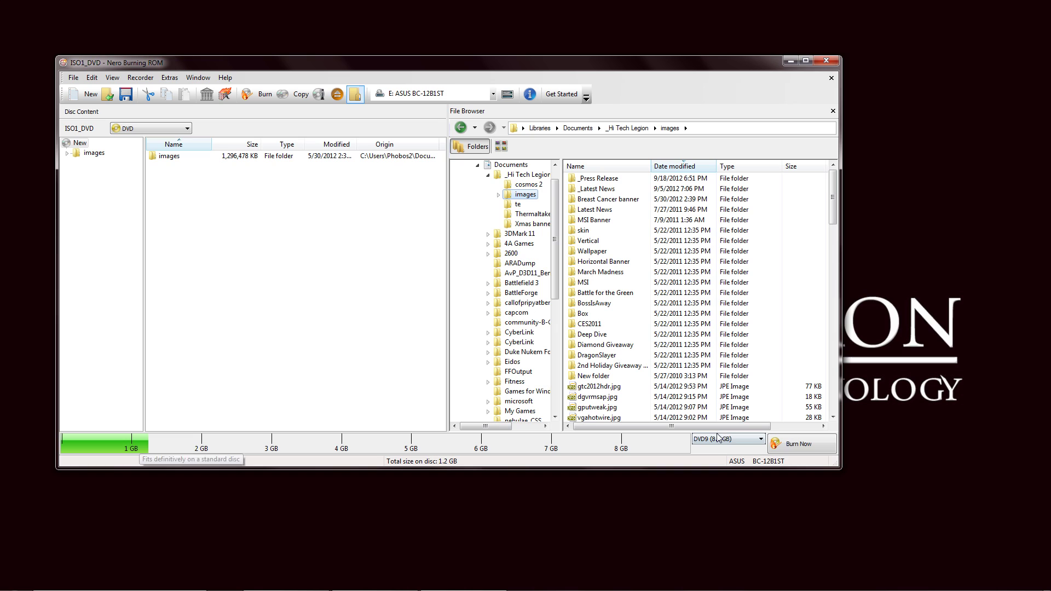
Set the disc size to DVD5 (4.7 GB) and view the images folder's contents in the compilation
{"action": "left_click", "coordinate": [760, 439]}
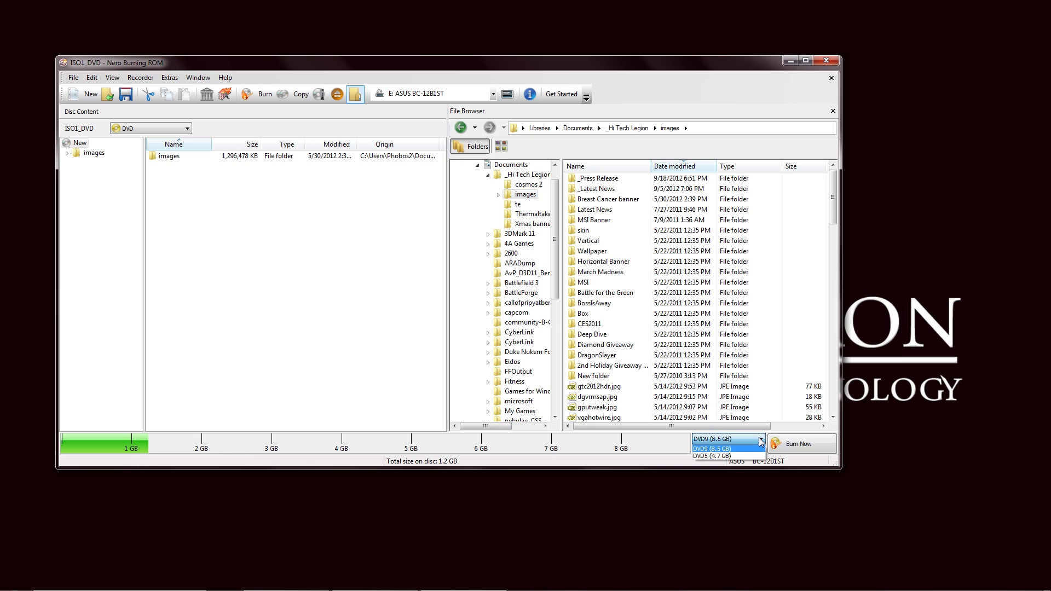
{"action": "left_click", "coordinate": [731, 457]}
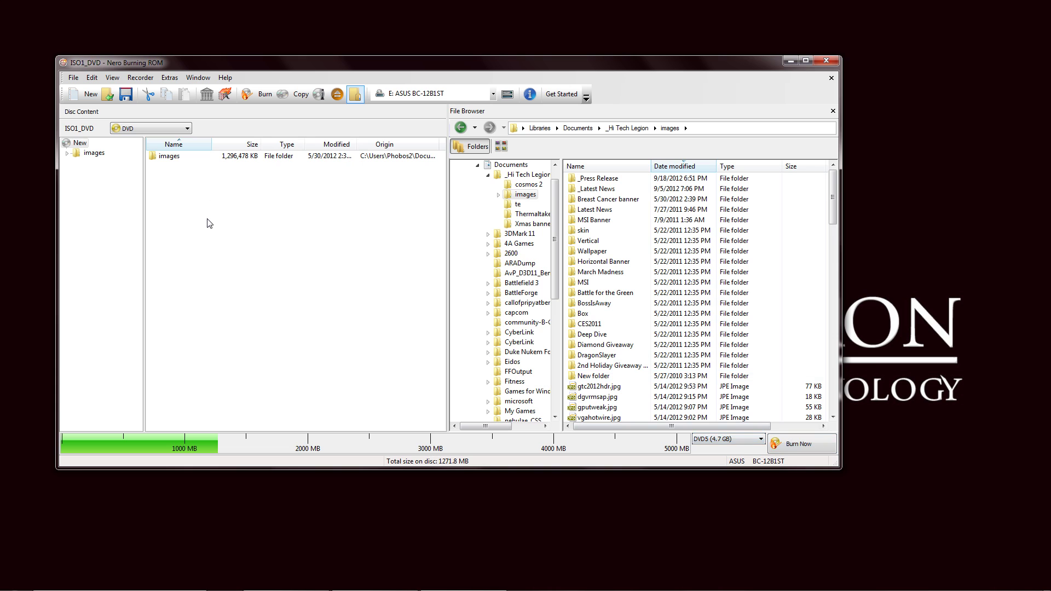
{"action": "left_click", "coordinate": [91, 157]}
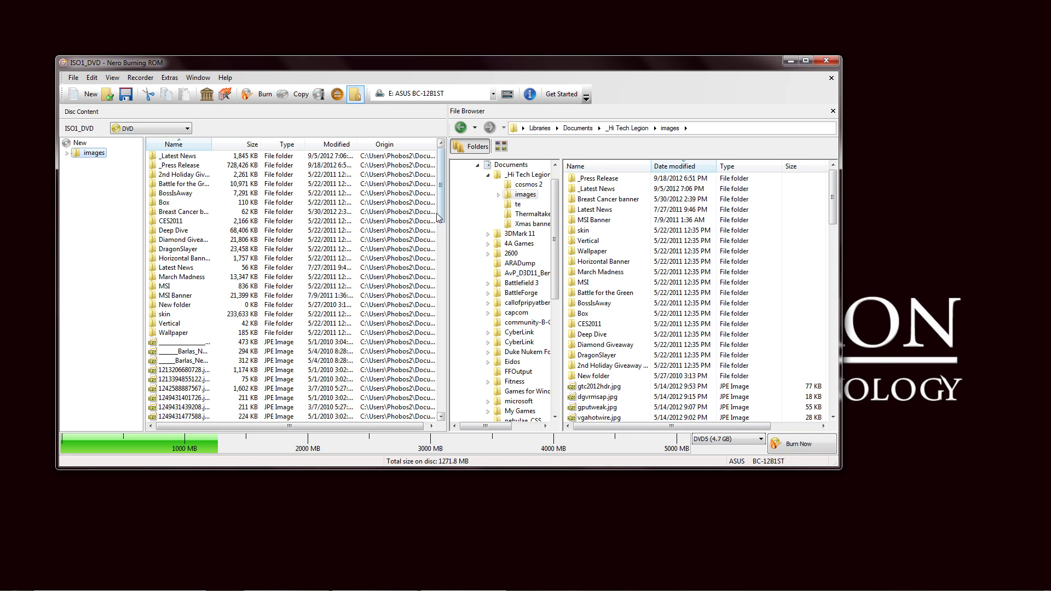
{"action": "left_click_drag", "start_coordinate": [440, 222], "coordinate": [437, 173]}
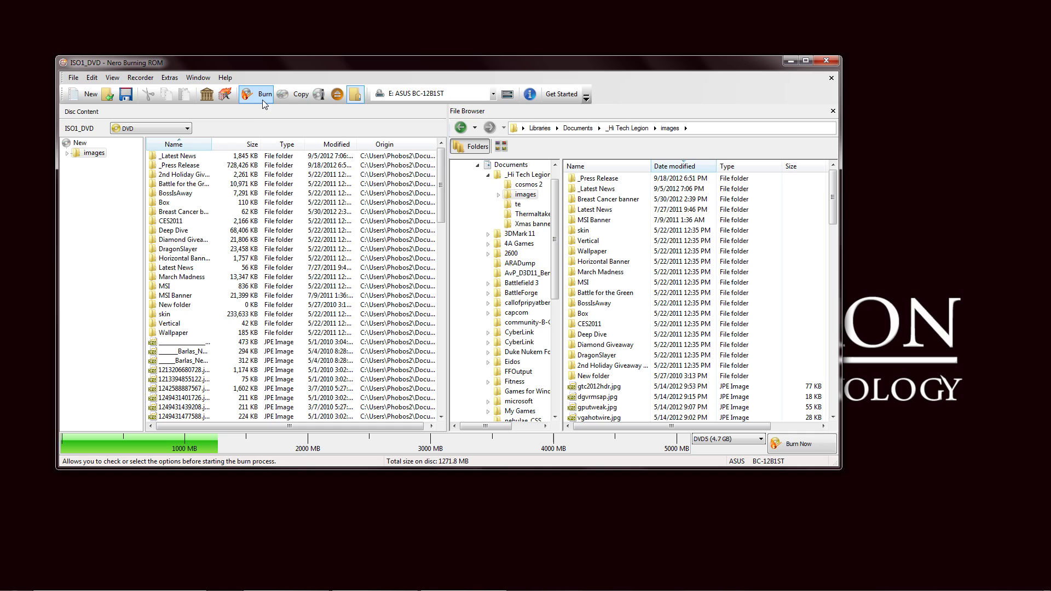
Choose Image Recorder as the burn target and start burning the compilation
{"action": "left_click", "coordinate": [495, 95]}
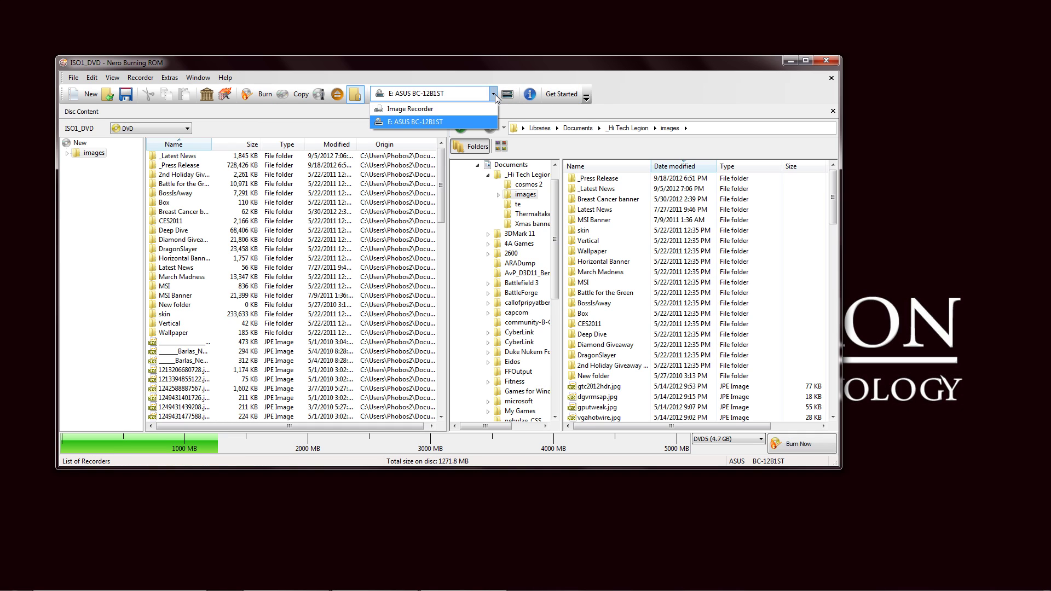
{"action": "left_click", "coordinate": [471, 108]}
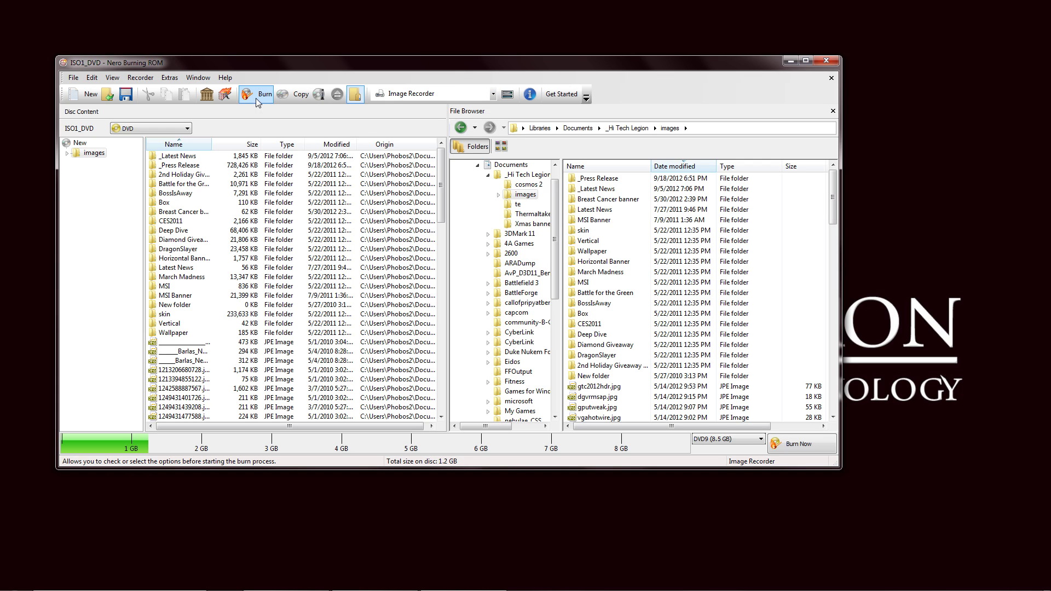
{"action": "left_click", "coordinate": [814, 447]}
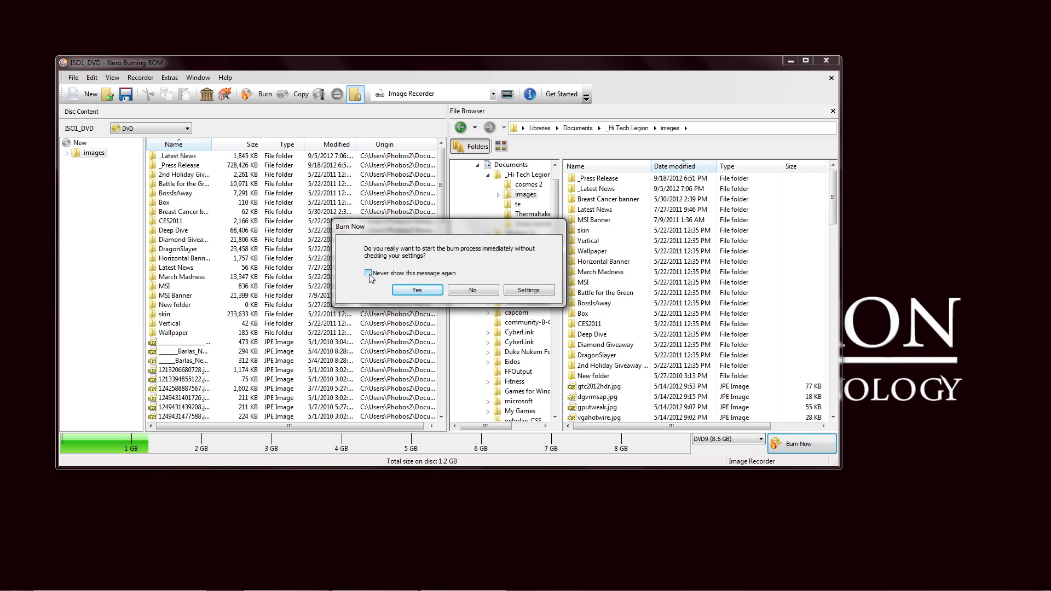
Confirm burning immediately and stop this confirmation from showing again
{"action": "left_click", "coordinate": [410, 273]}
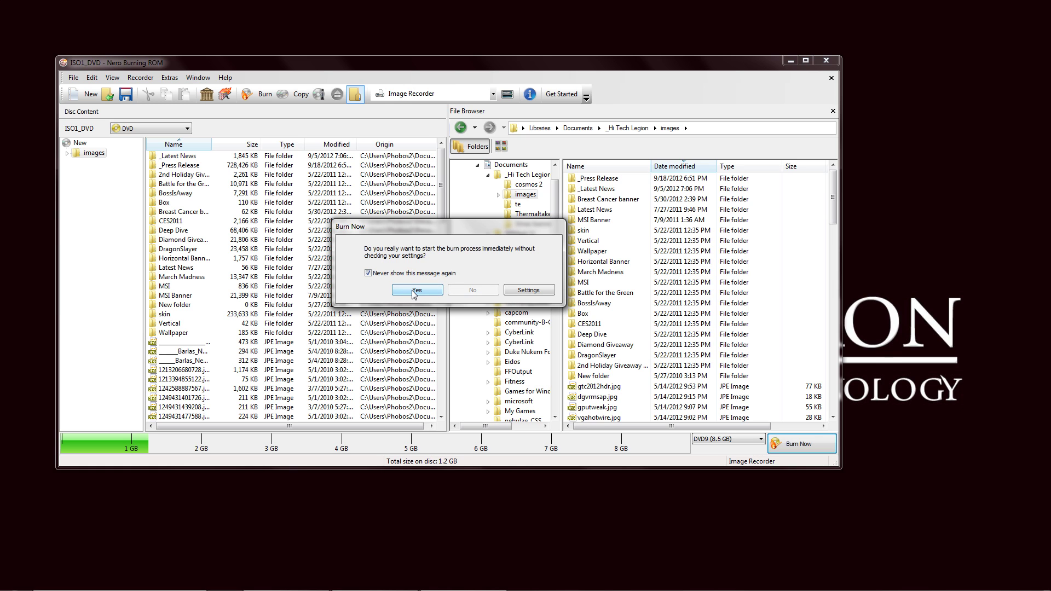
{"action": "left_click", "coordinate": [415, 291]}
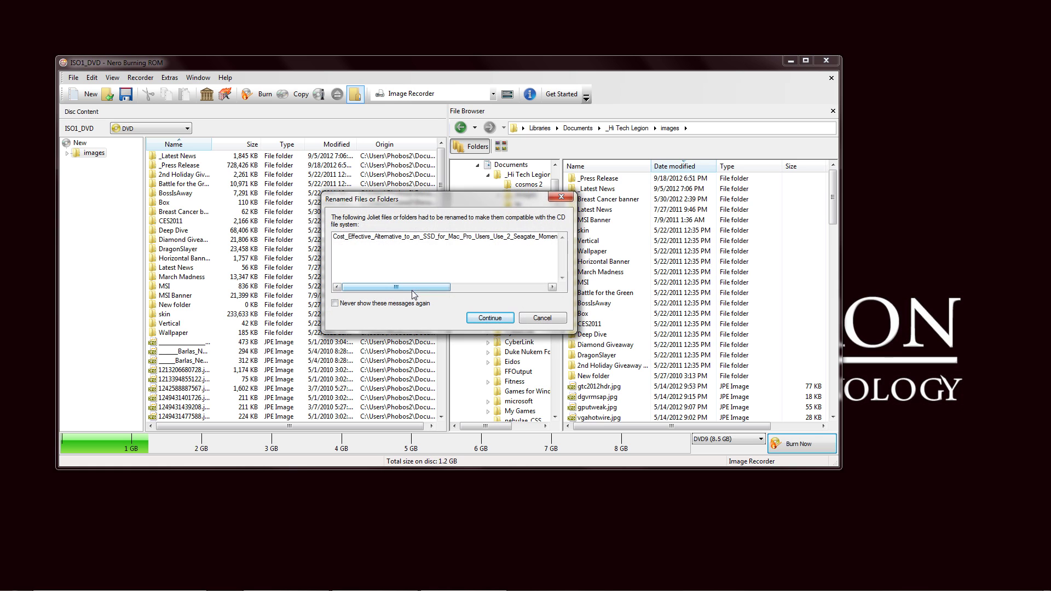
{"action": "mouse_move", "coordinate": [418, 286]}
{"action": "left_mouse_down"}
{"action": "mouse_move", "coordinate": [533, 292]}
{"action": "mouse_move", "coordinate": [344, 285]}
{"action": "mouse_move", "coordinate": [524, 287]}
{"action": "mouse_move", "coordinate": [379, 295]}
{"action": "left_mouse_up"}
Accept the renamed files and save the image file as Backup2.nrg to begin writing
{"action": "left_click", "coordinate": [488, 319]}
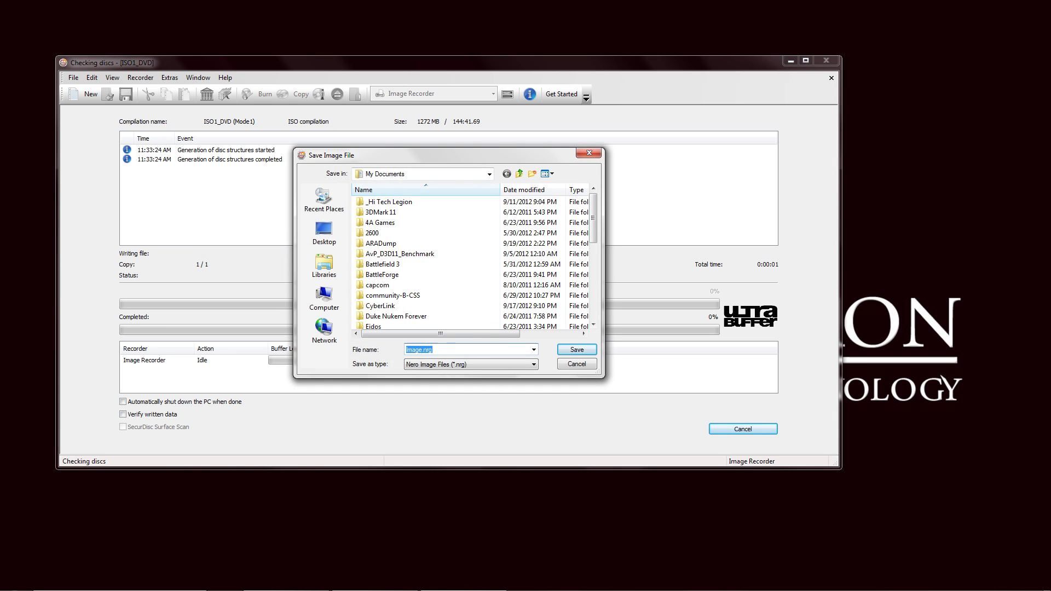
{"action": "key", "text": "BackSpace"}
{"action": "type", "text": "Backup2"}
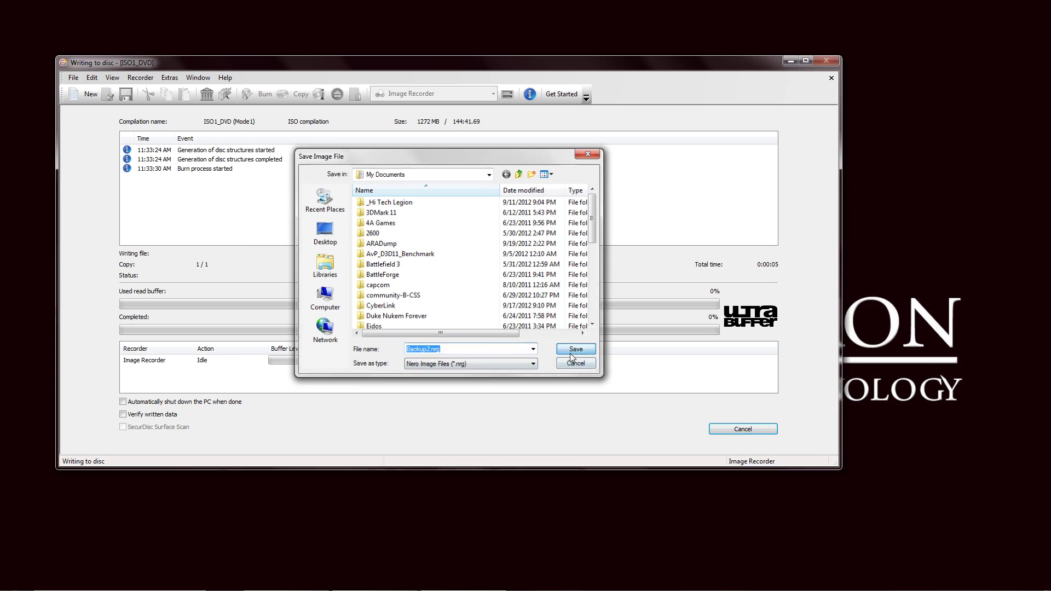
{"action": "left_click", "coordinate": [575, 352]}
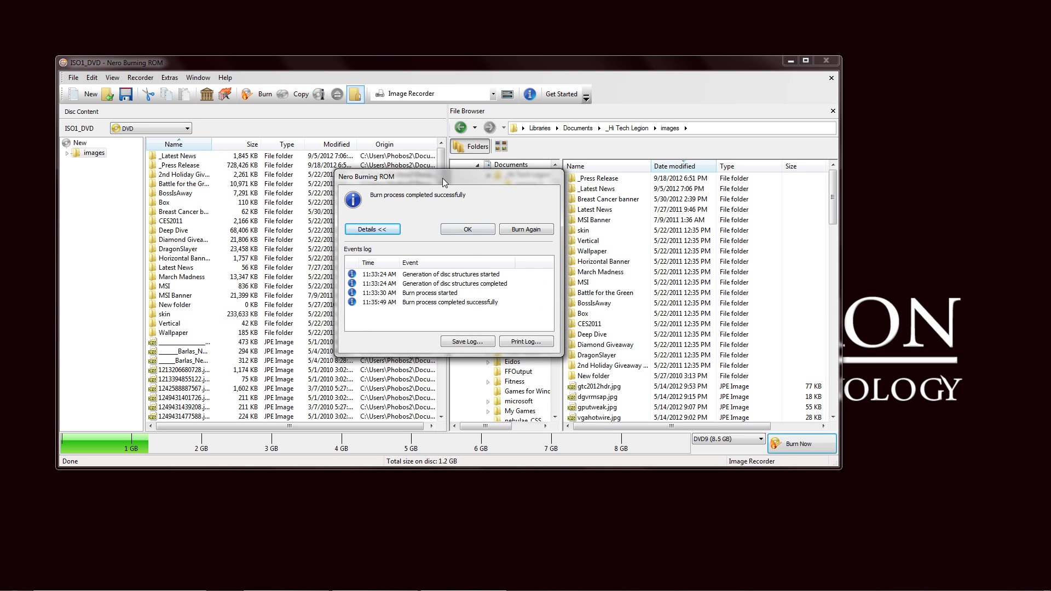
Dismiss the burn-completed message, quit Nero Burning ROM without saving, and collapse its Welcome entry
{"action": "left_click_drag", "start_coordinate": [443, 183], "coordinate": [477, 181]}
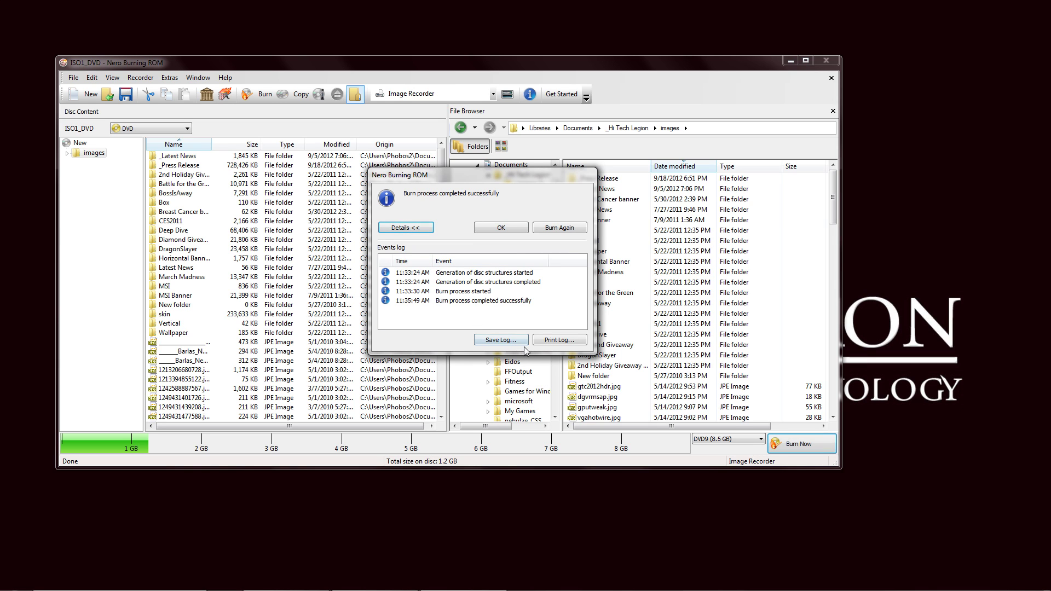
{"action": "left_click", "coordinate": [501, 229]}
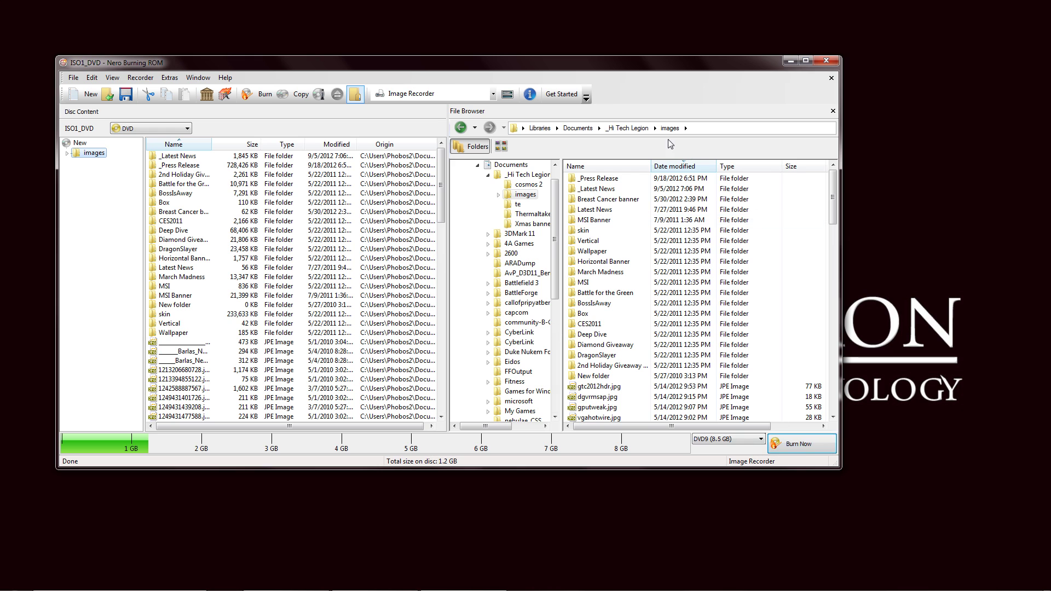
{"action": "left_click", "coordinate": [827, 62]}
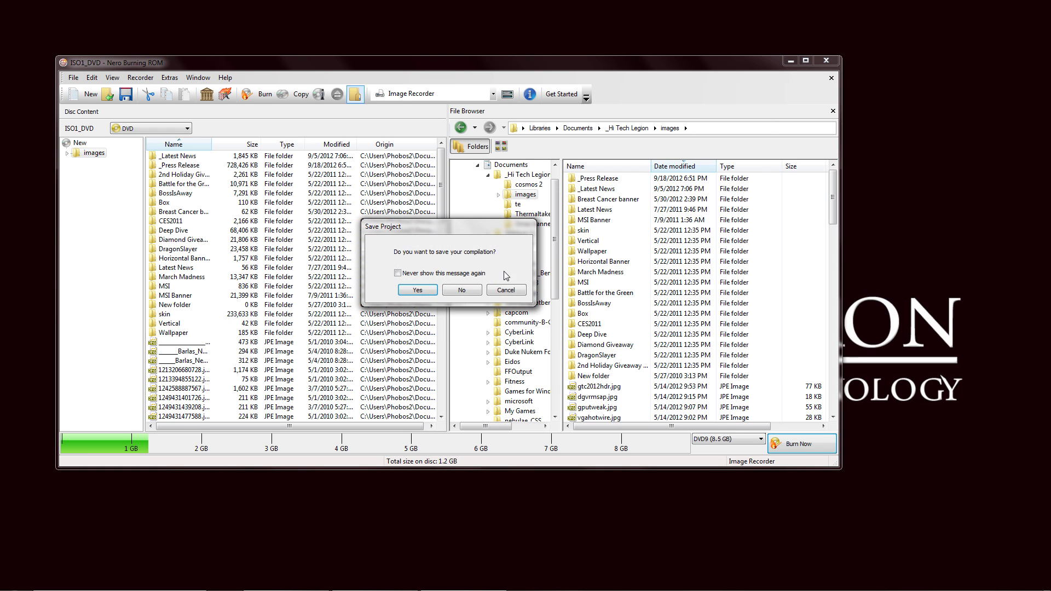
{"action": "left_click", "coordinate": [466, 295]}
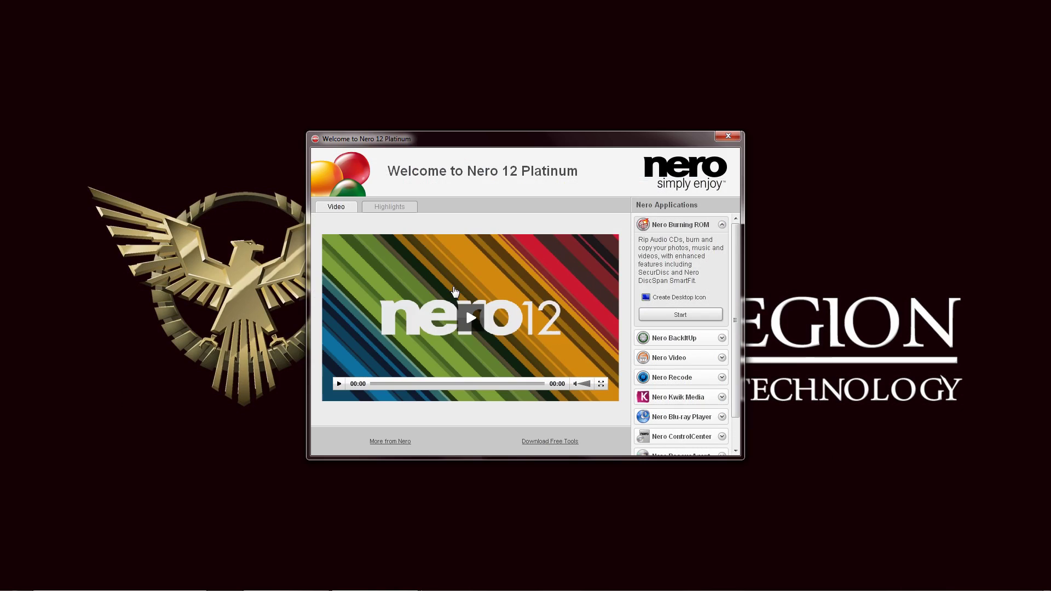
{"action": "left_click", "coordinate": [723, 225]}
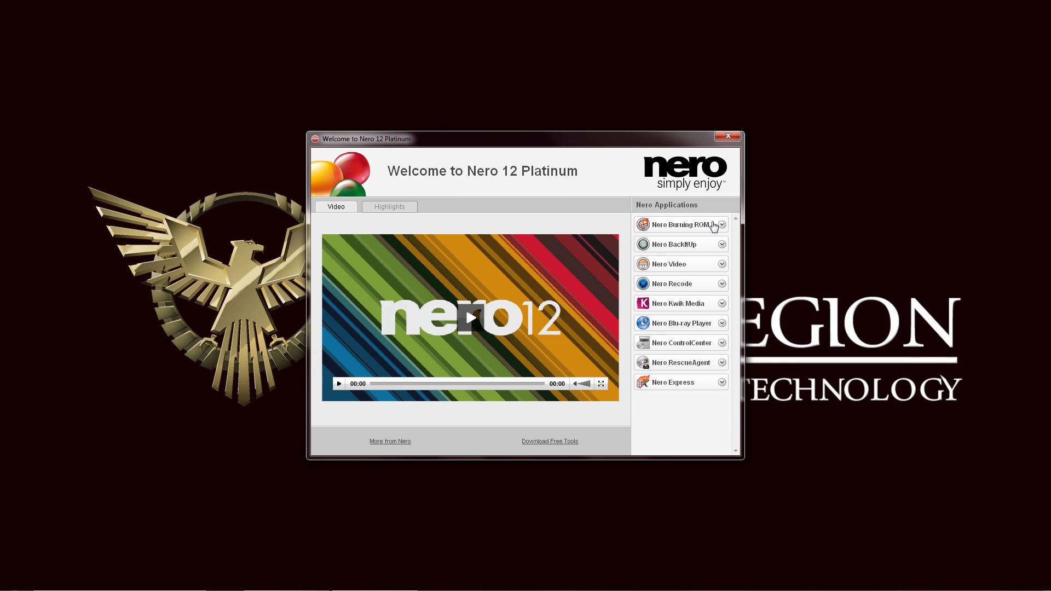